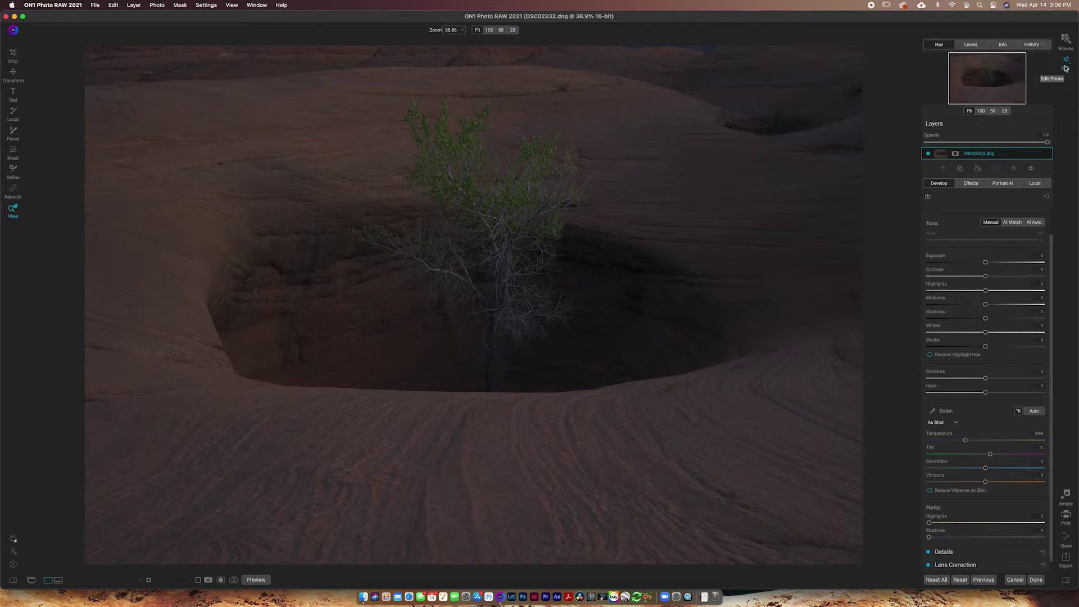
Check the photo's histogram and look over the Tone & Color settings.
{"action": "left_click", "coordinate": [971, 45]}
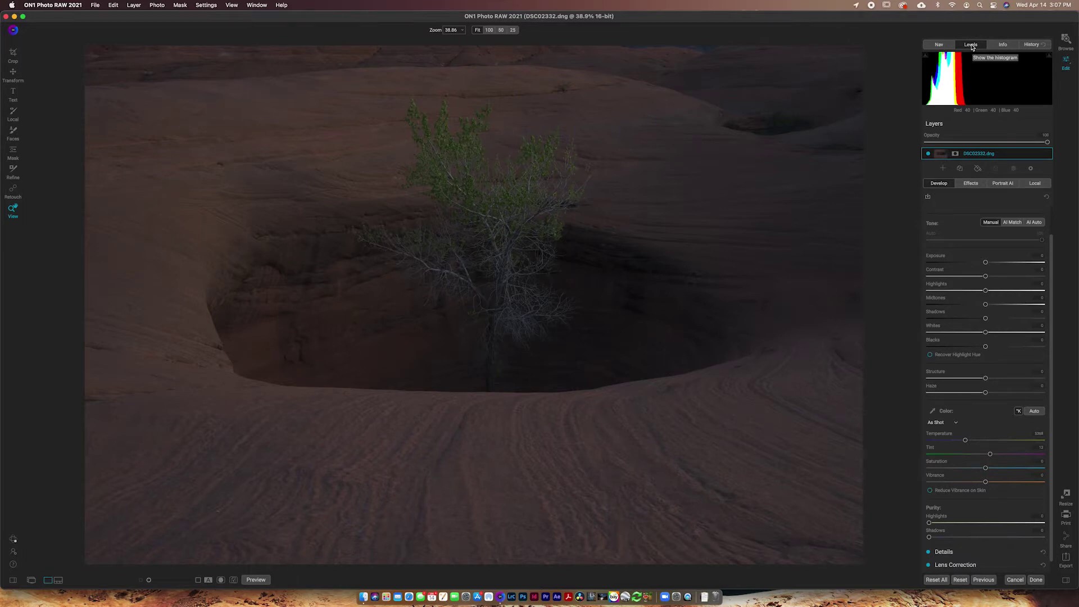
{"action": "left_click", "coordinate": [951, 46]}
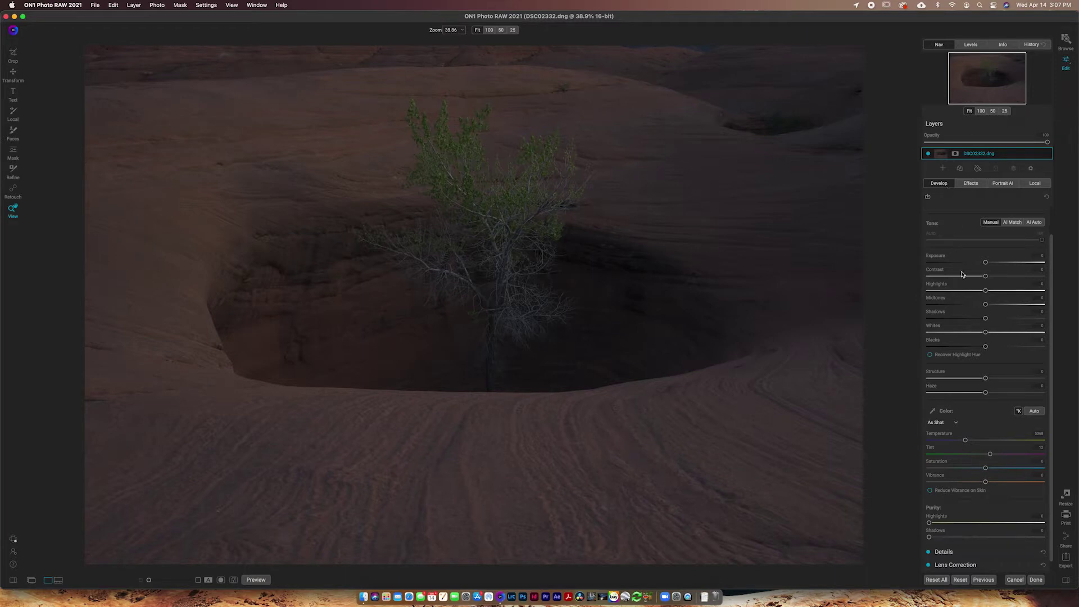
{"action": "scroll", "coordinate": [966, 284], "scroll_direction": "down", "scroll_amount": 1}
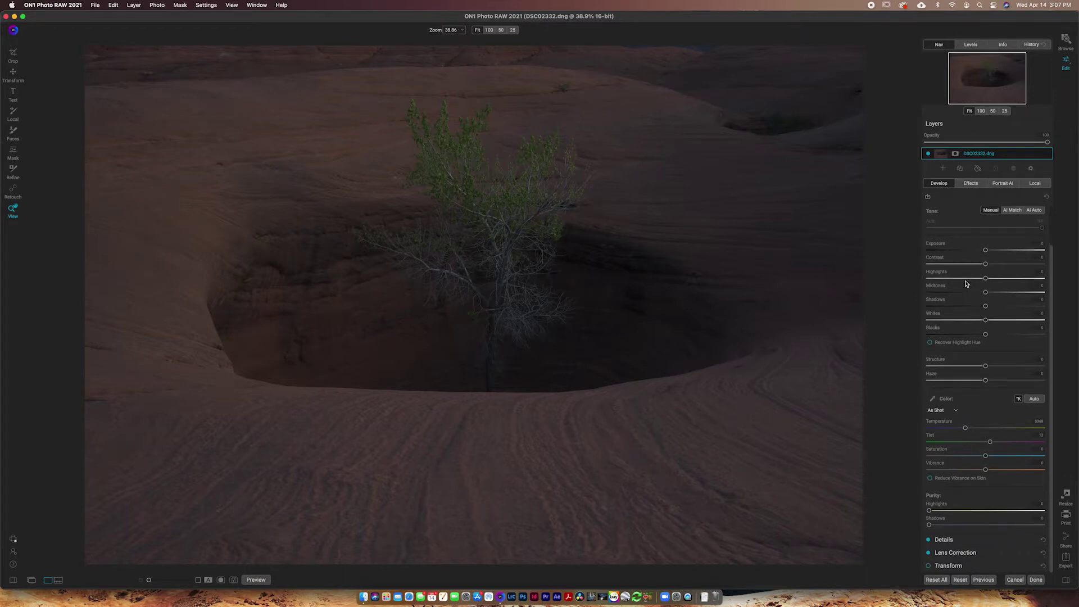
{"action": "scroll", "coordinate": [966, 284], "scroll_direction": "up", "scroll_amount": 4}
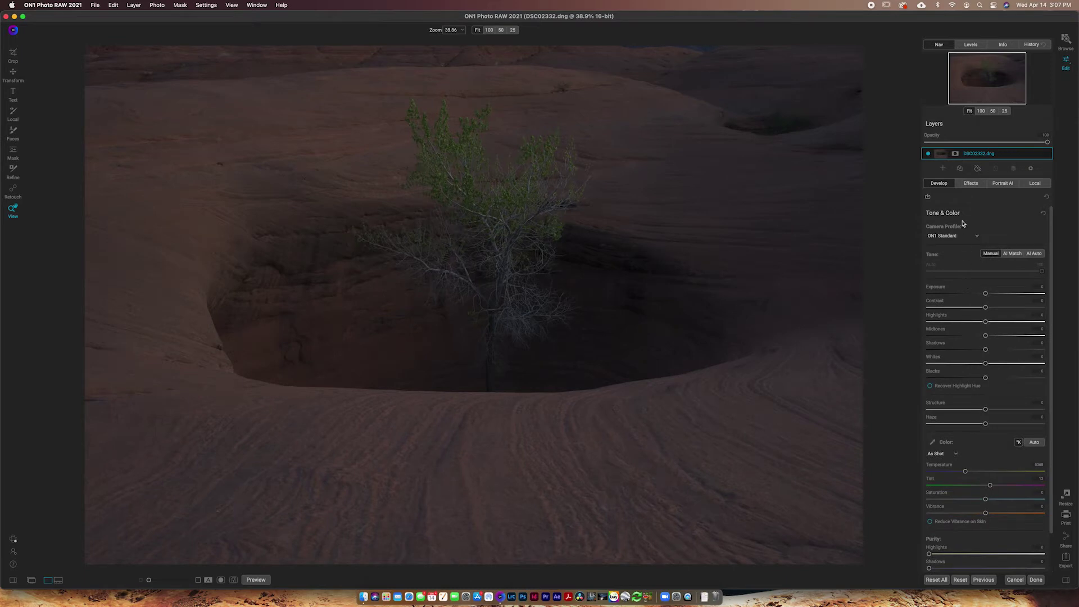
Request an automatic lens profile match in the Lens Correction settings.
{"action": "left_click", "coordinate": [949, 217]}
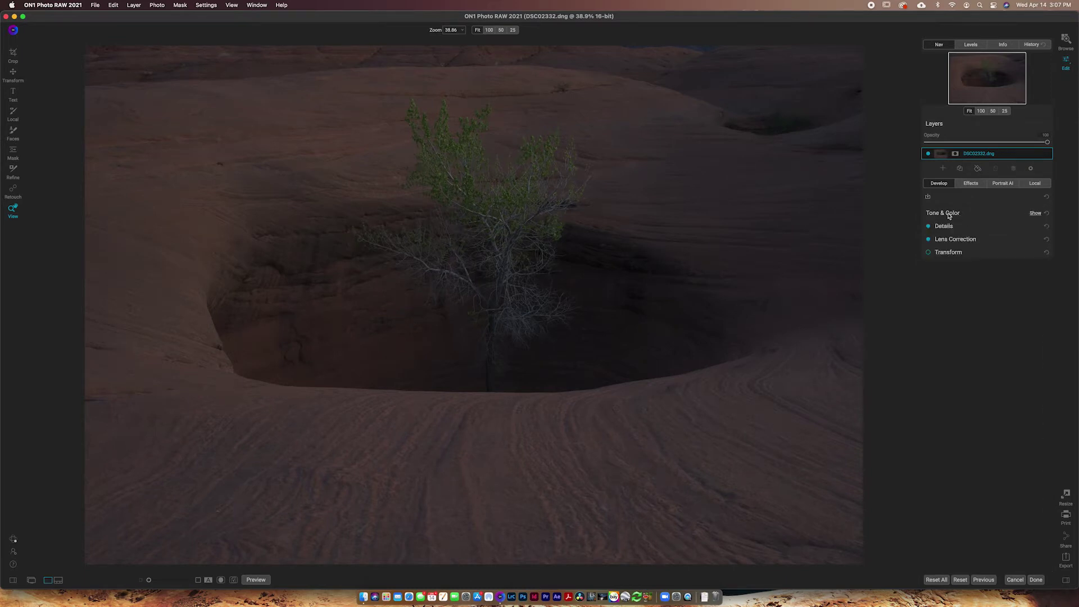
{"action": "left_click", "coordinate": [948, 240]}
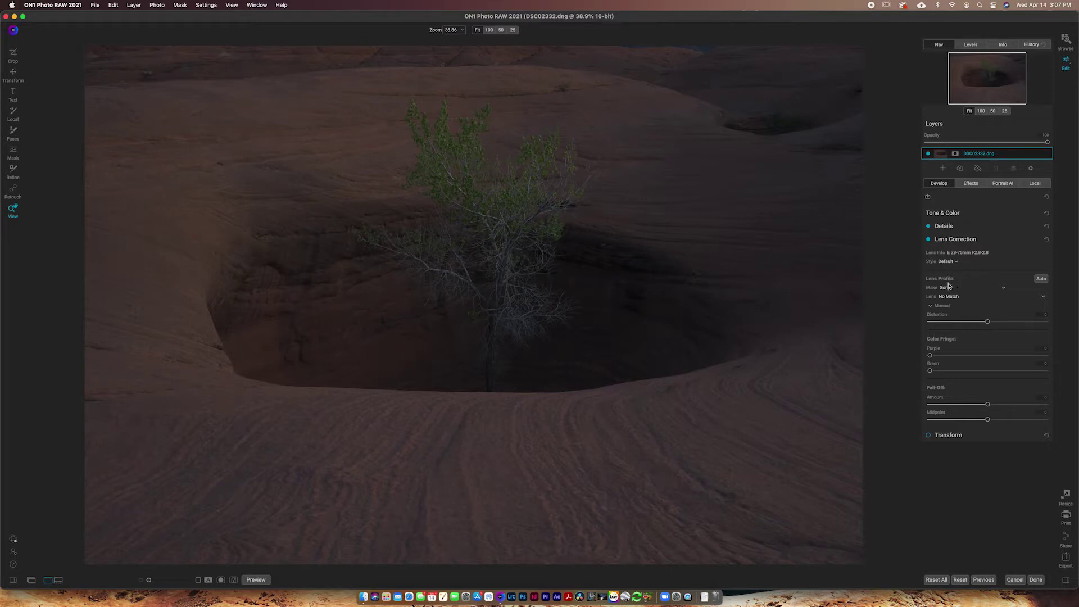
{"action": "left_click", "coordinate": [1044, 280]}
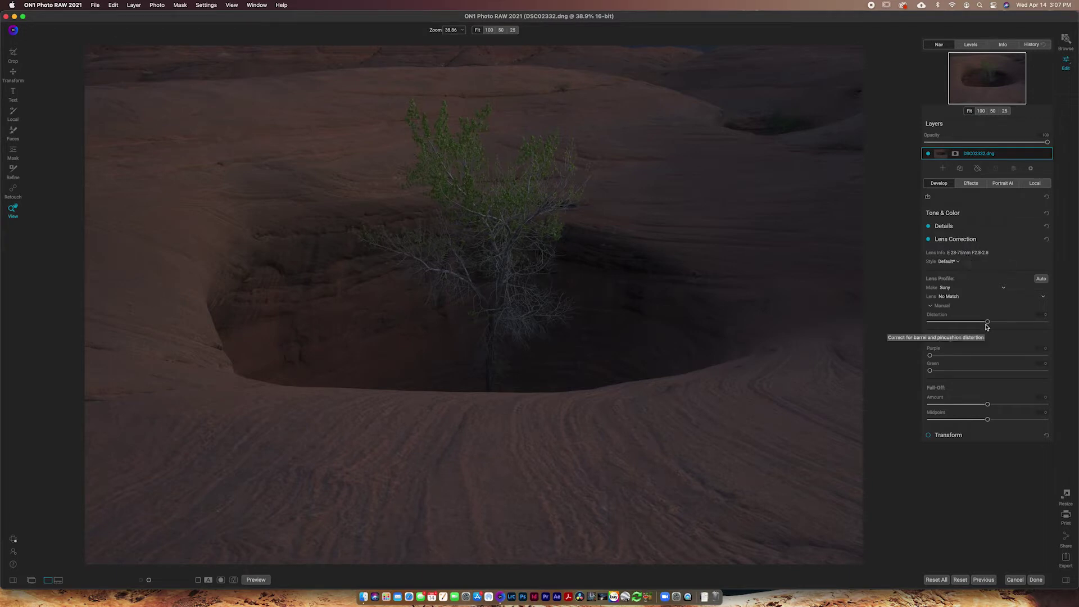
Shift the manual lens distortion correction to a negative value and slightly raise the fall-off amount.
{"action": "left_click_drag", "start_coordinate": [986, 328], "coordinate": [956, 323]}
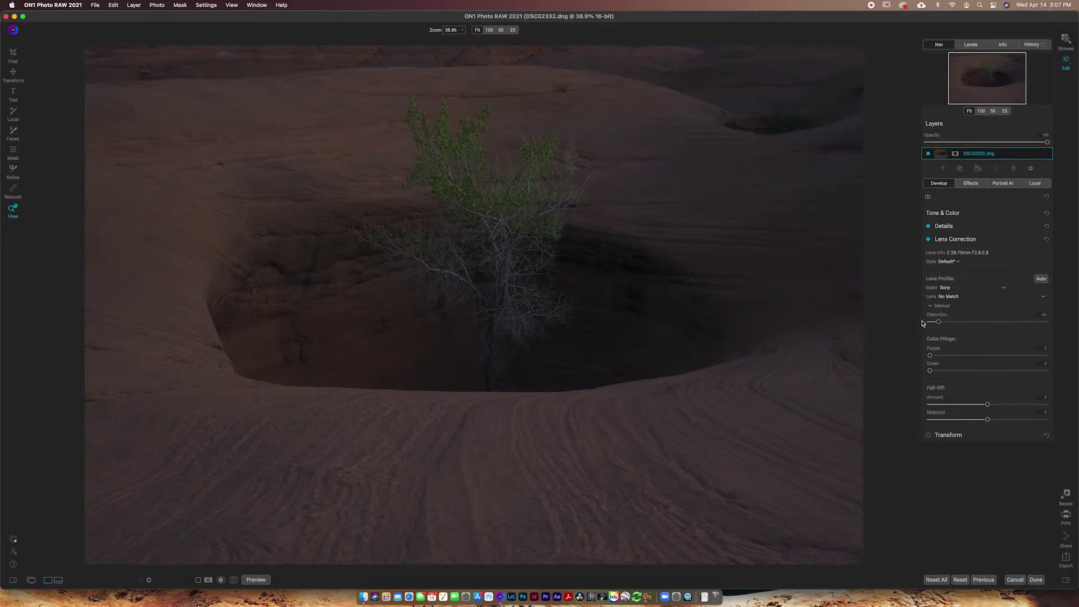
{"action": "left_click_drag", "start_coordinate": [1063, 320], "coordinate": [941, 321]}
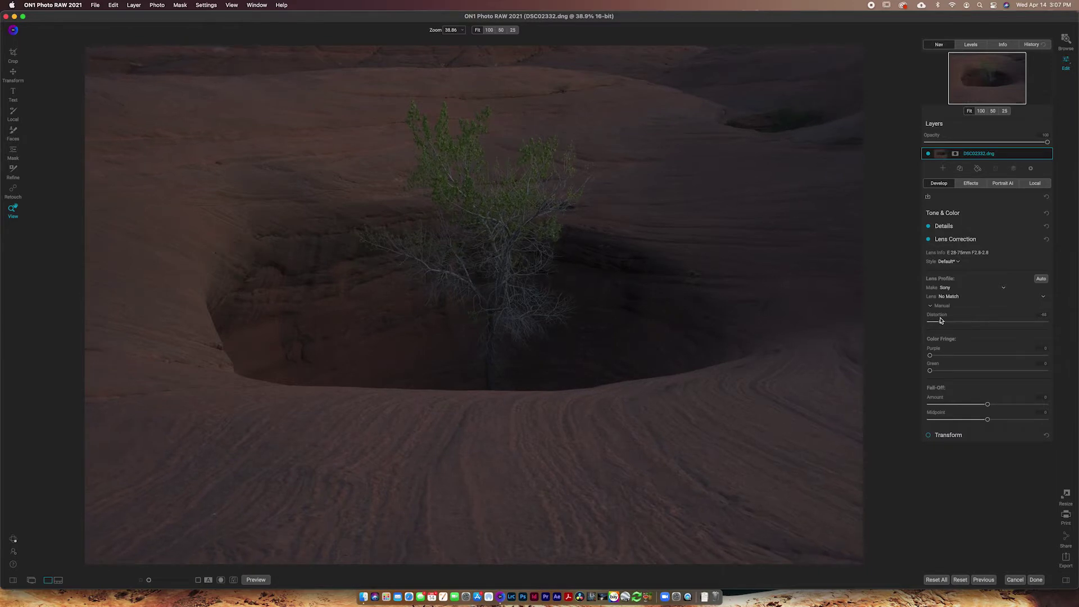
{"action": "left_click_drag", "start_coordinate": [943, 320], "coordinate": [948, 320]}
{"action": "mouse_move", "coordinate": [989, 407]}
{"action": "left_mouse_down"}
{"action": "mouse_move", "coordinate": [967, 407]}
{"action": "mouse_move", "coordinate": [996, 407]}
{"action": "left_mouse_up"}
{"action": "left_click", "coordinate": [984, 404]}
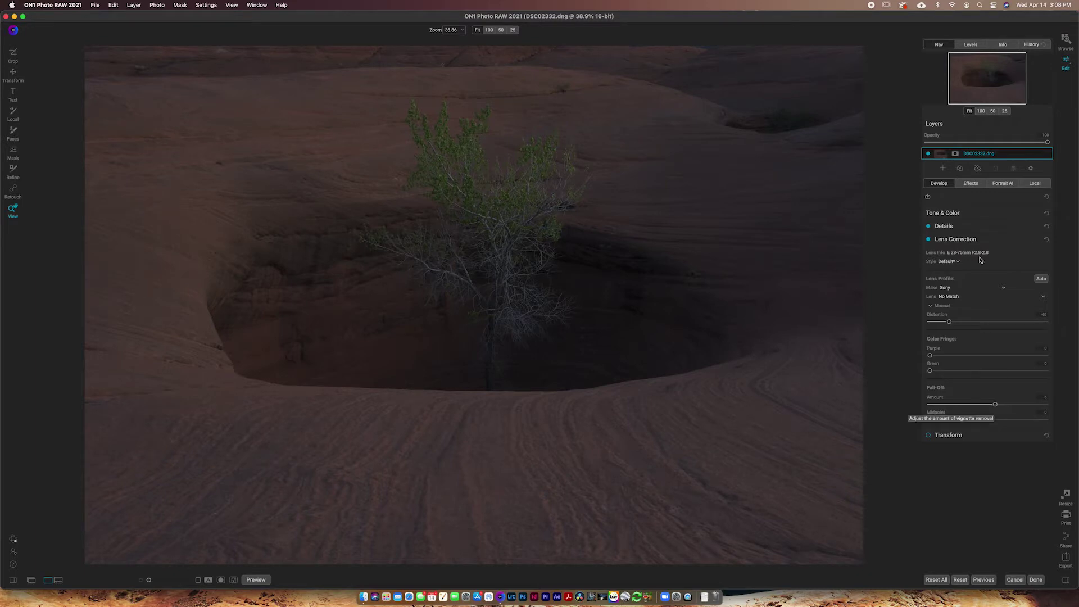
{"action": "left_click", "coordinate": [963, 242]}
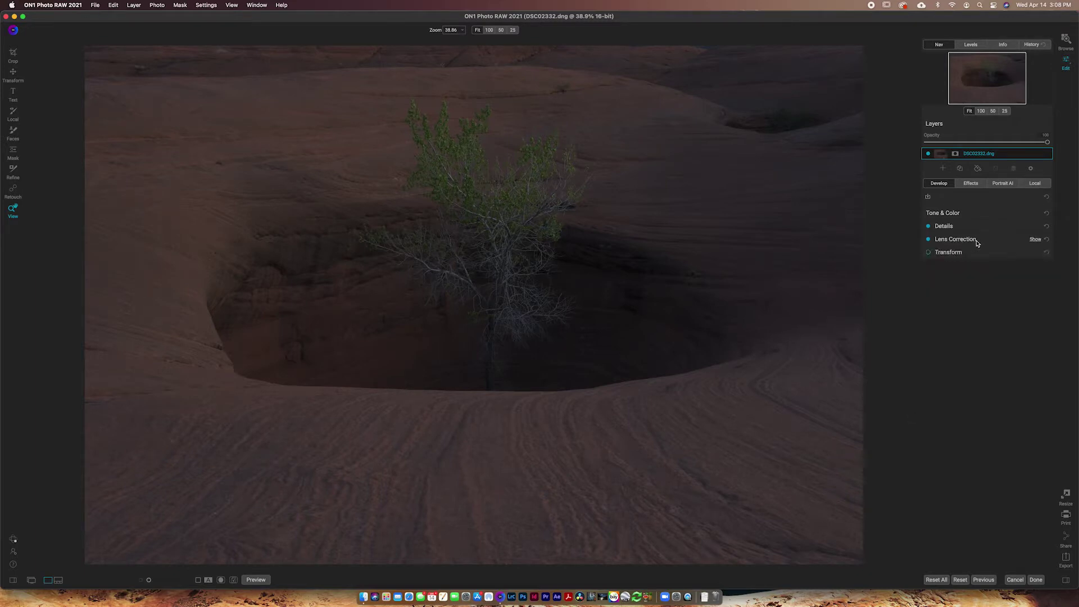
Raise the sharpening amount in Details to about 64 while inspecting the tree's branches at 200%.
{"action": "left_click", "coordinate": [962, 226]}
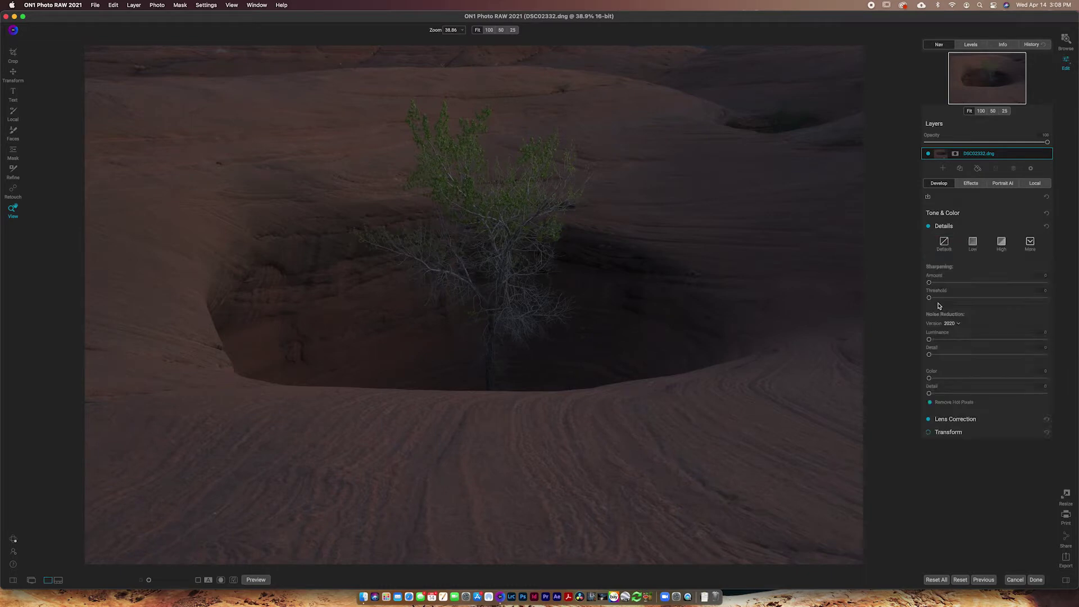
{"action": "left_click", "coordinate": [513, 171]}
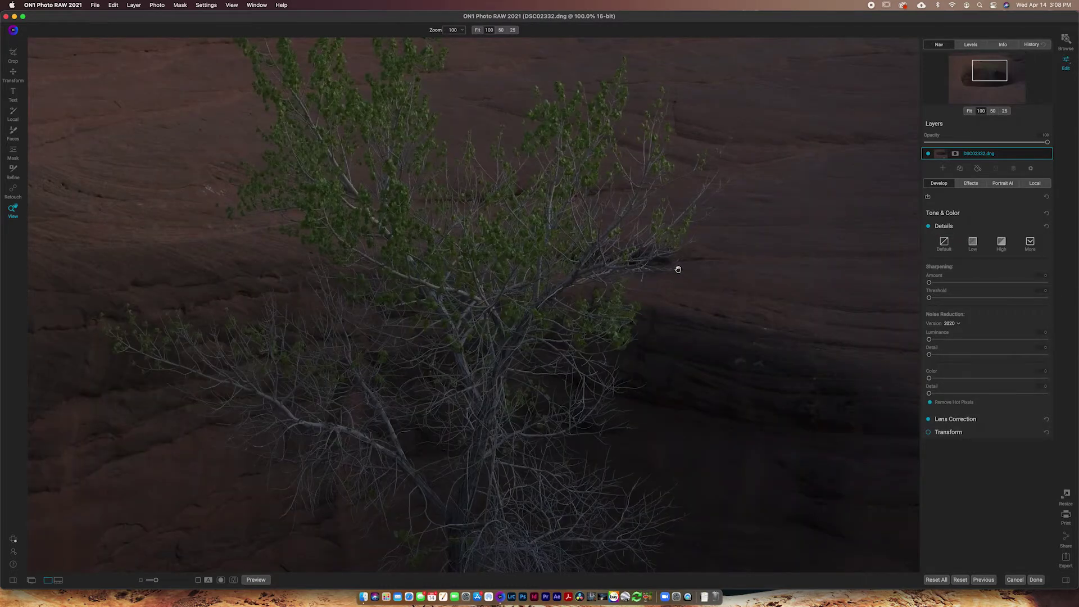
{"action": "key", "text": "super+equal"}
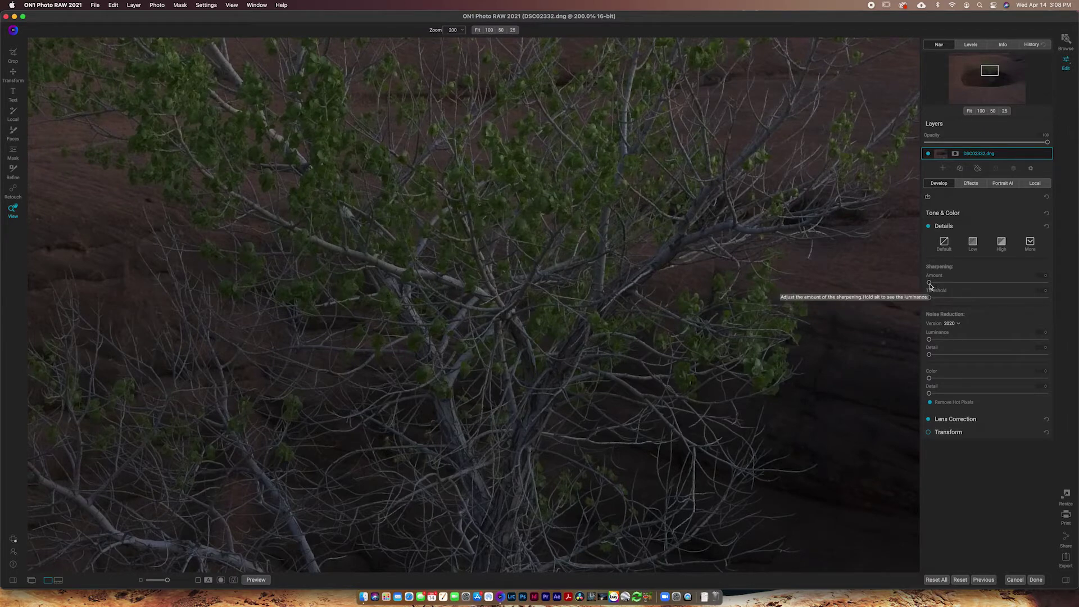
{"action": "left_click_drag", "start_coordinate": [929, 284], "coordinate": [1004, 283]}
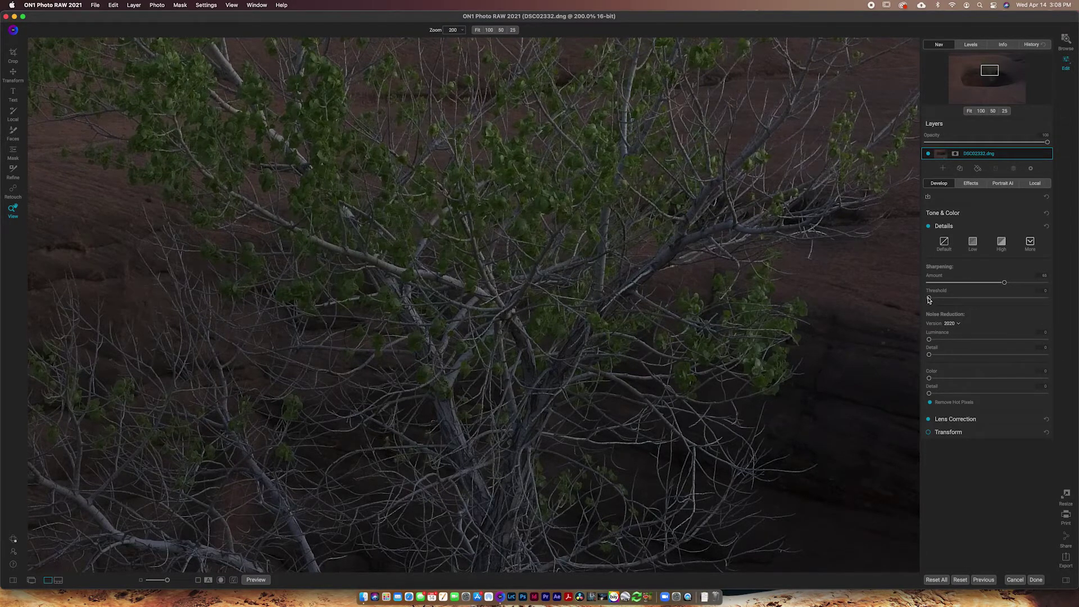
Set the sharpening threshold to 1, using the mask preview so that sharpening is limited to the tree.
{"action": "left_click_drag", "start_coordinate": [929, 299], "coordinate": [899, 302]}
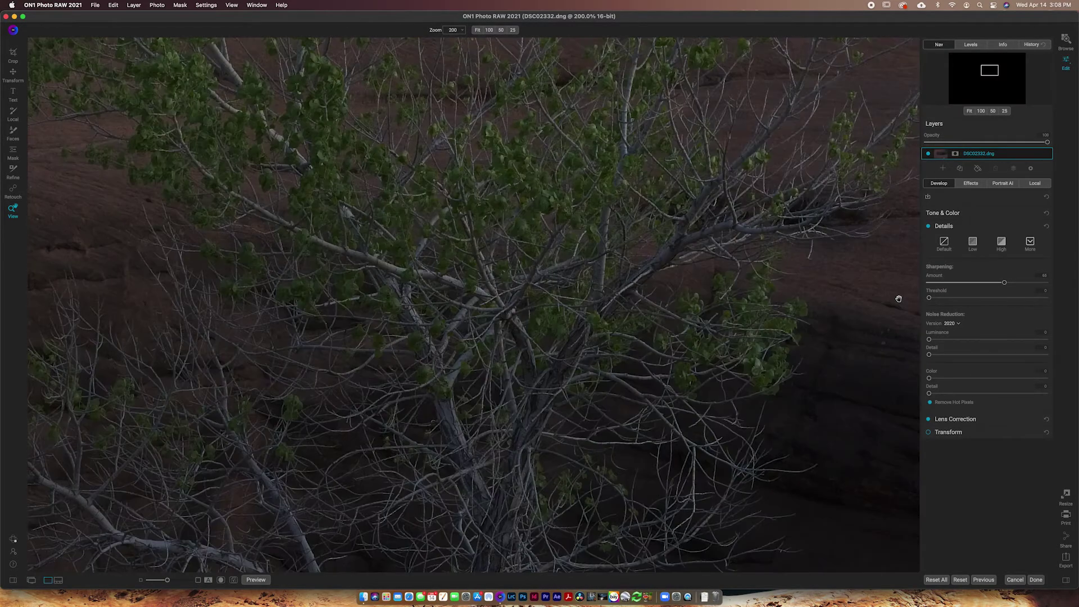
{"action": "key", "text": "super+0"}
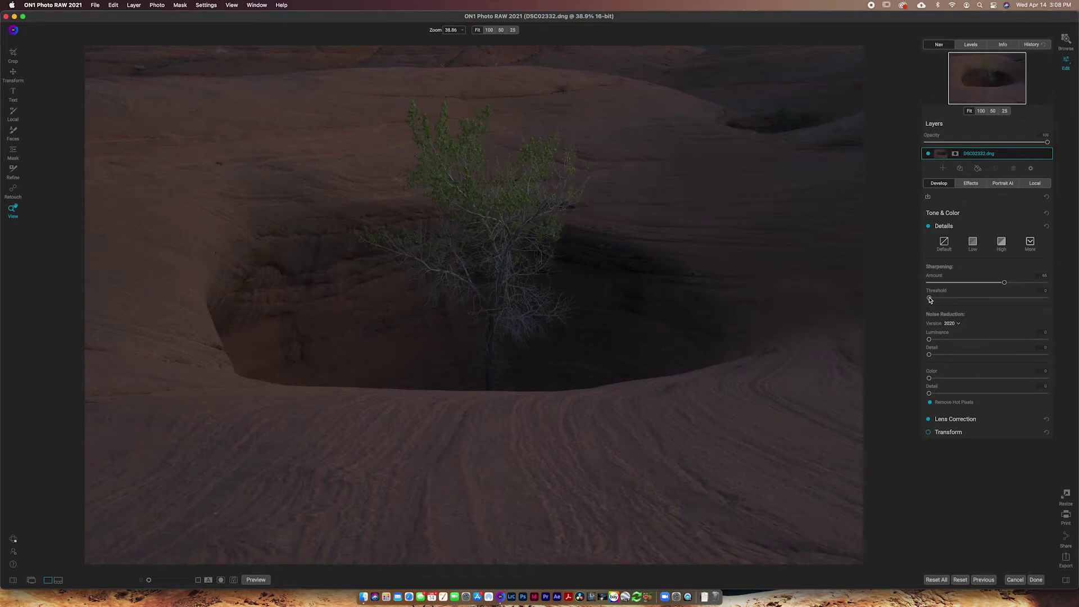
{"action": "left_click_drag", "start_coordinate": [931, 299], "coordinate": [931, 301]}
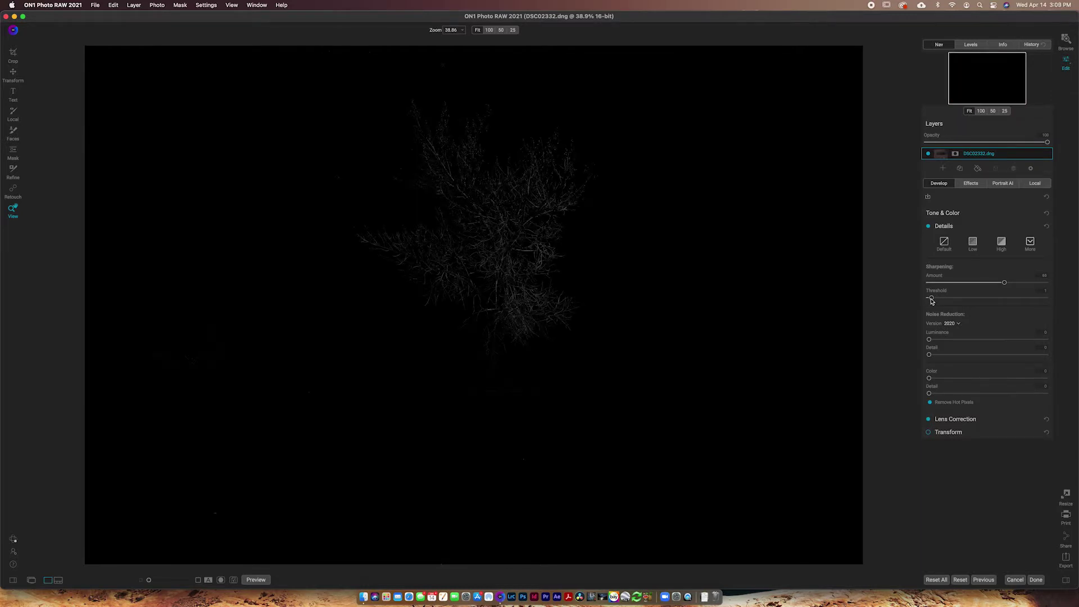
{"action": "left_click_drag", "start_coordinate": [931, 301], "coordinate": [932, 300]}
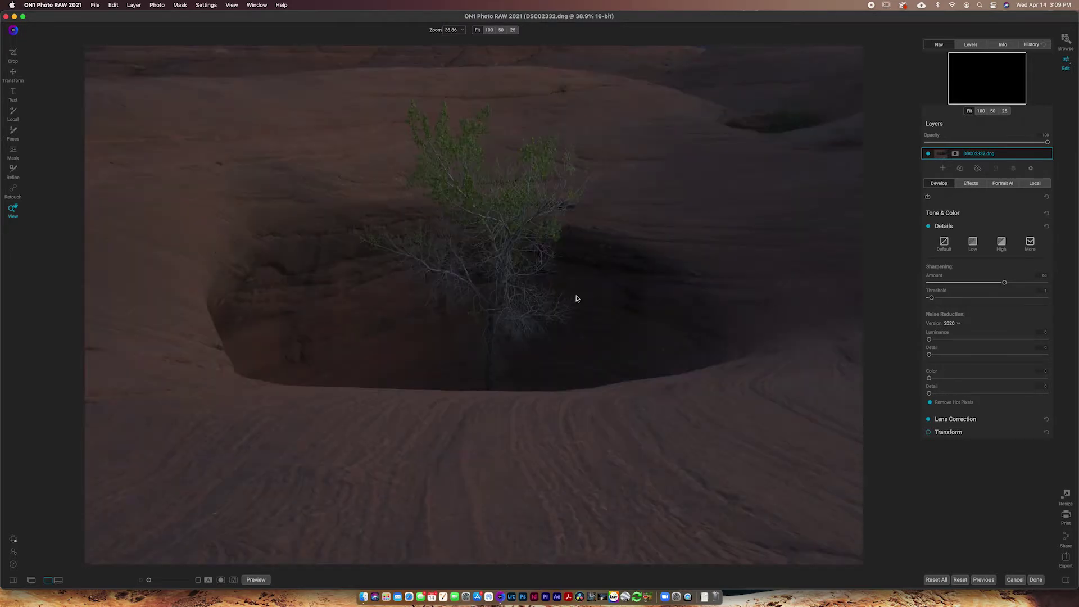
Compare the trunk with and without the Details adjustments and increase the sharpening amount to about 74.
{"action": "left_click", "coordinate": [500, 279]}
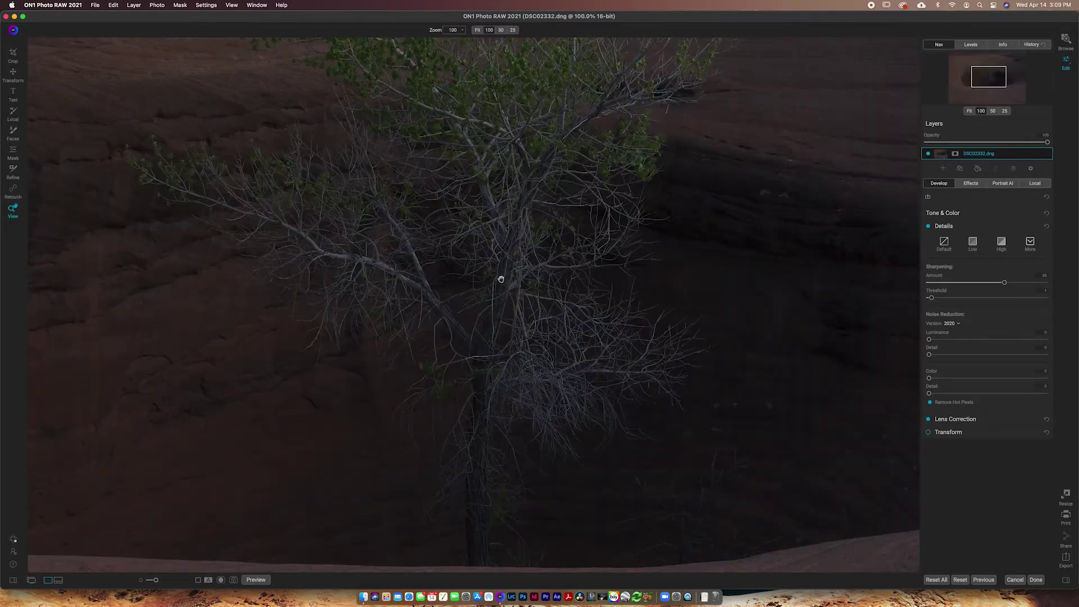
{"action": "left_click", "coordinate": [501, 279]}
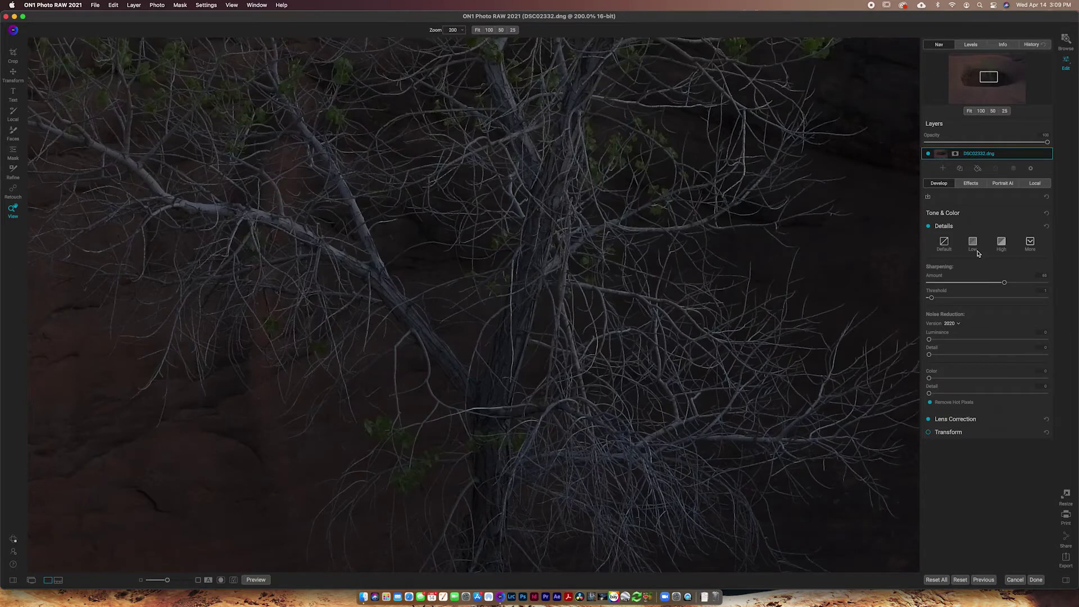
{"action": "left_click", "coordinate": [929, 227]}
{"action": "left_click", "coordinate": [929, 227]}
{"action": "mouse_move", "coordinate": [1004, 283]}
{"action": "left_mouse_down"}
{"action": "mouse_move", "coordinate": [1038, 286]}
{"action": "mouse_move", "coordinate": [1016, 287]}
{"action": "left_mouse_up"}
{"action": "left_click", "coordinate": [928, 226]}
{"action": "left_click", "coordinate": [929, 226]}
{"action": "left_click", "coordinate": [969, 110]}
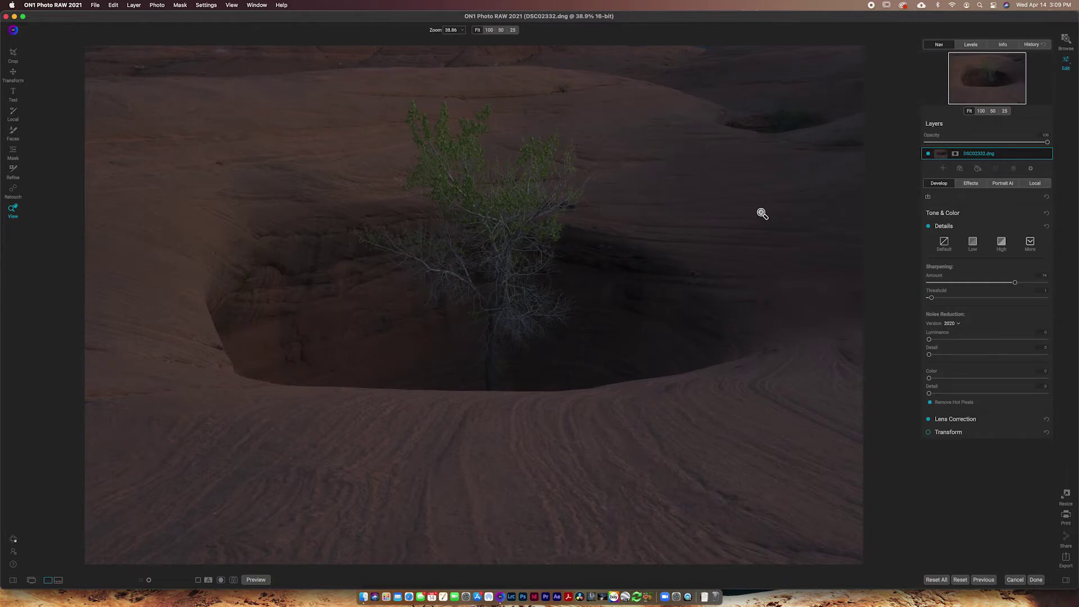
Brighten the photo in Tone & Color with Contrast about 22, Exposure about 0.66 and Highlights about -14.
{"action": "left_click", "coordinate": [958, 225]}
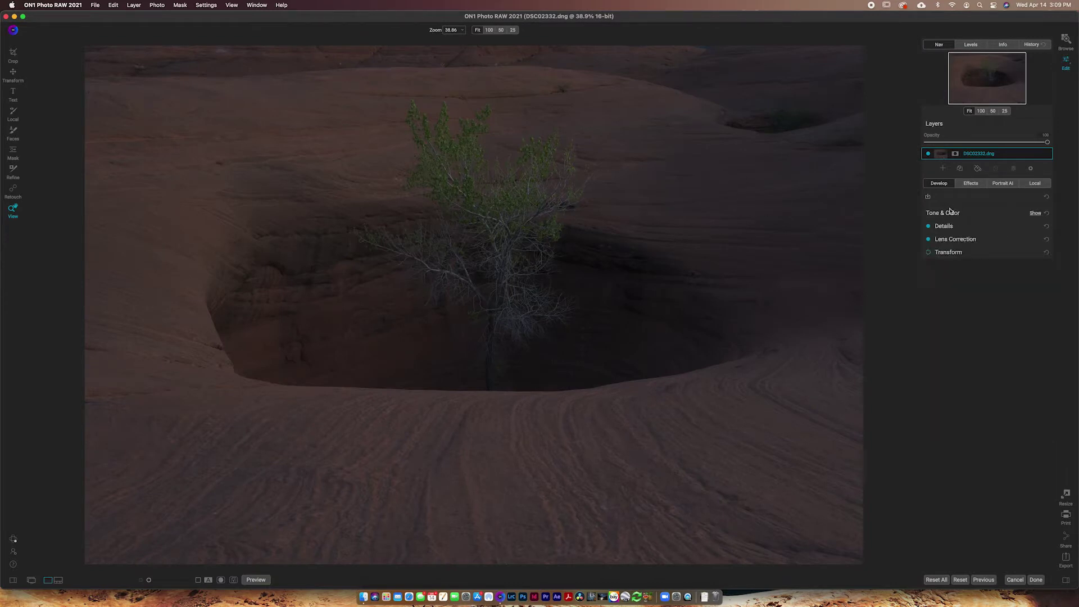
{"action": "left_click", "coordinate": [951, 216]}
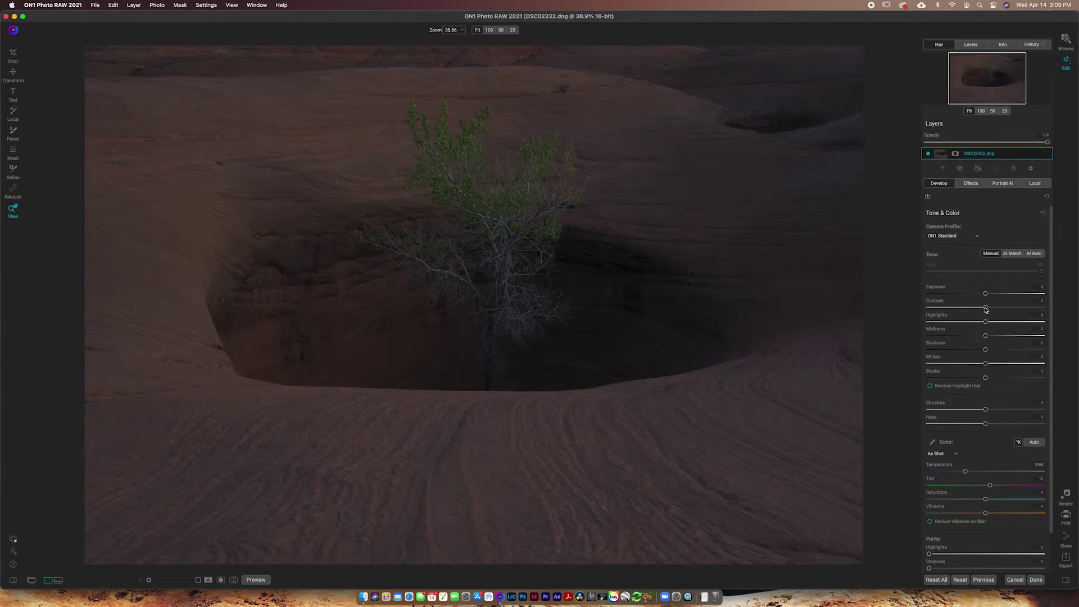
{"action": "left_click_drag", "start_coordinate": [988, 308], "coordinate": [999, 309]}
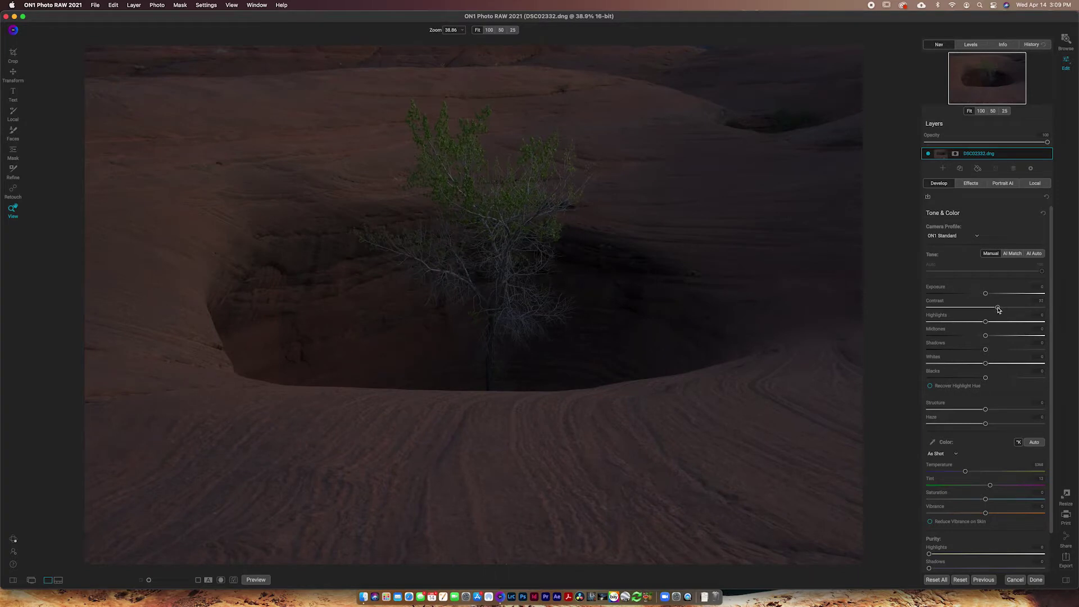
{"action": "left_click_drag", "start_coordinate": [985, 294], "coordinate": [994, 296]}
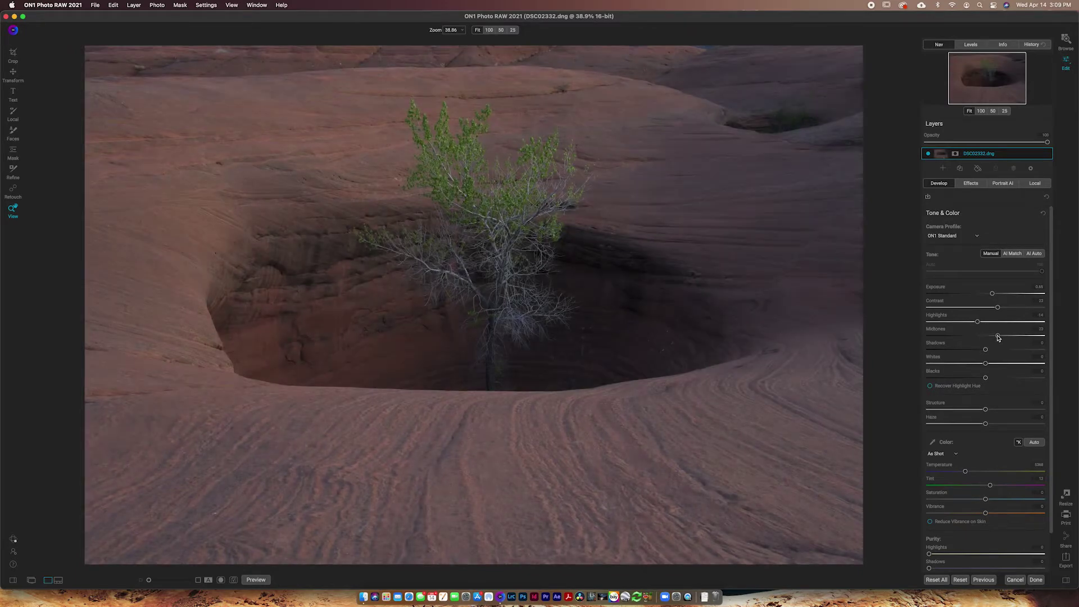
Raise Contrast further, reduce Midtones to about 4, lift Shadows, Whites and Blacks slightly, and set Structure to about 12.
{"action": "left_click_drag", "start_coordinate": [999, 337], "coordinate": [1002, 309]}
{"action": "left_click", "coordinate": [1001, 350]}
{"action": "left_click_drag", "start_coordinate": [1001, 352], "coordinate": [991, 380]}
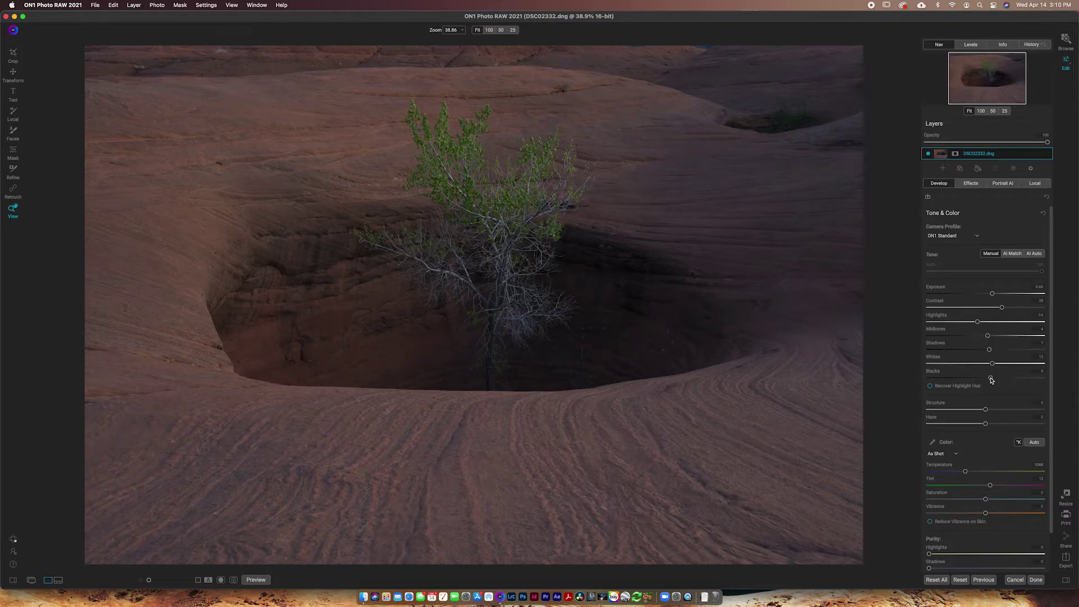
{"action": "mouse_move", "coordinate": [986, 410]}
{"action": "left_mouse_down"}
{"action": "mouse_move", "coordinate": [1041, 412]}
{"action": "mouse_move", "coordinate": [993, 412]}
{"action": "left_mouse_up"}
Warm the photo's color temperature and fine-tune the tint, judging the effect on the tree at 100%.
{"action": "left_click_drag", "start_coordinate": [965, 471], "coordinate": [976, 477]}
{"action": "left_click", "coordinate": [506, 282]}
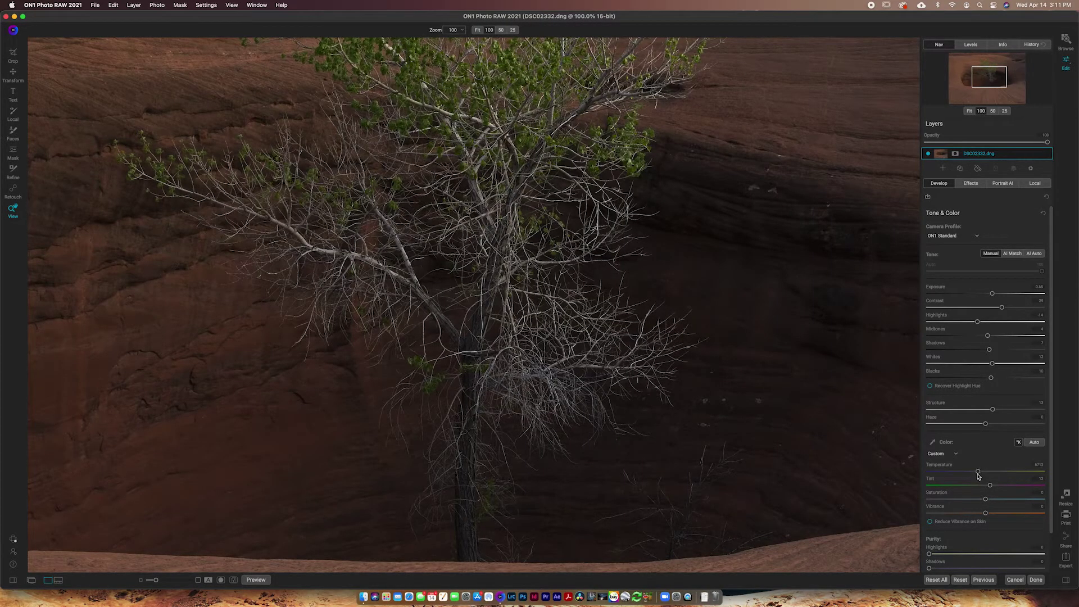
{"action": "left_click_drag", "start_coordinate": [978, 476], "coordinate": [987, 493]}
{"action": "left_click", "coordinate": [970, 111]}
{"action": "left_click_drag", "start_coordinate": [987, 489], "coordinate": [988, 489]}
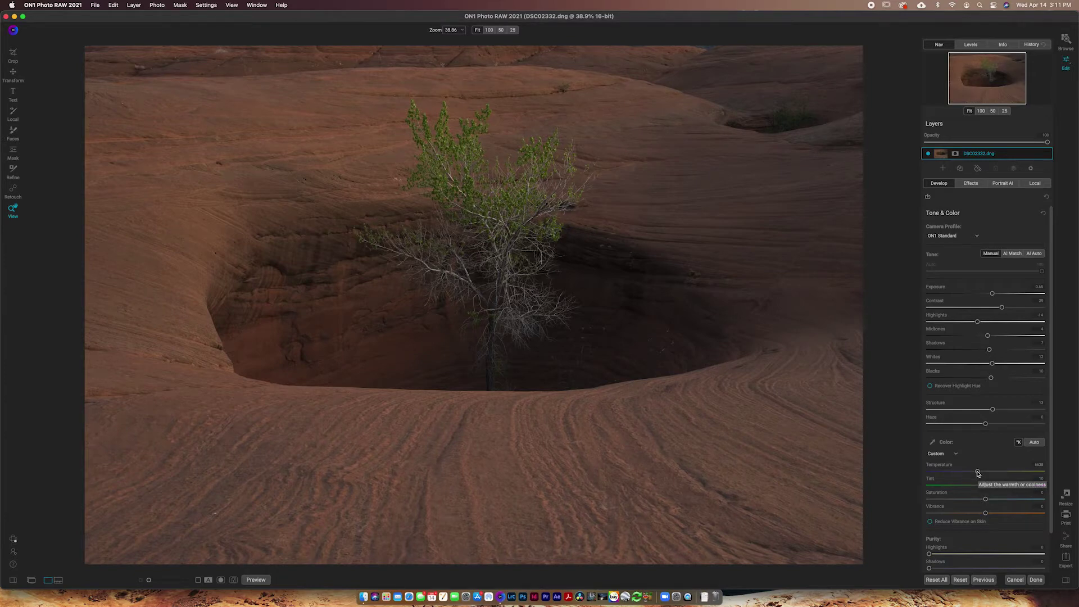
Boost Vibrance and slightly raise Saturation, comparing the edited photo with the original.
{"action": "left_click", "coordinate": [1004, 513]}
{"action": "left_click_drag", "start_coordinate": [1005, 515], "coordinate": [994, 502]}
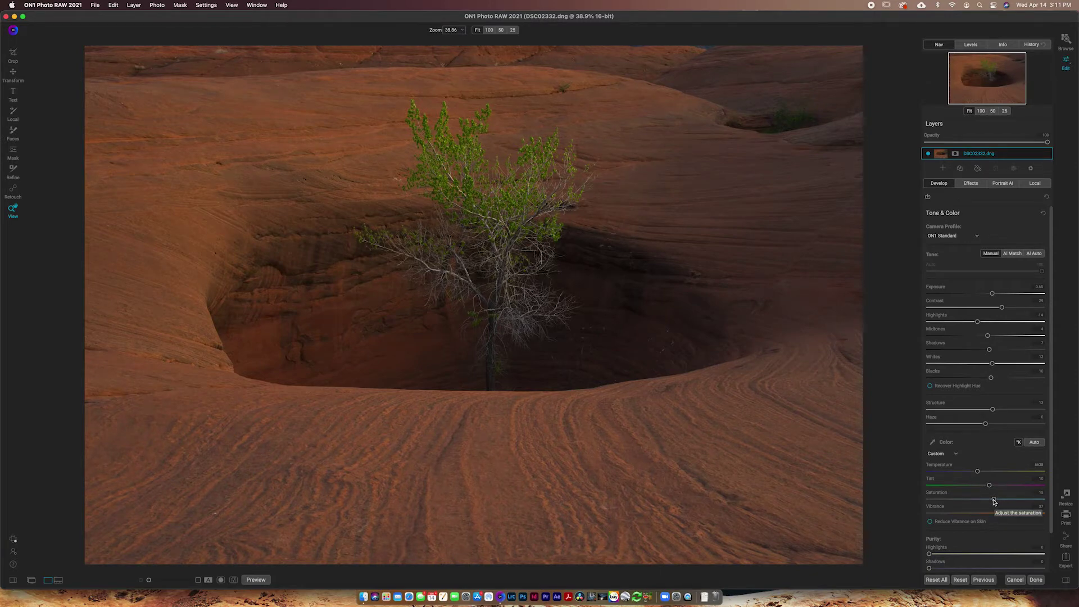
{"action": "key", "text": "backslash"}
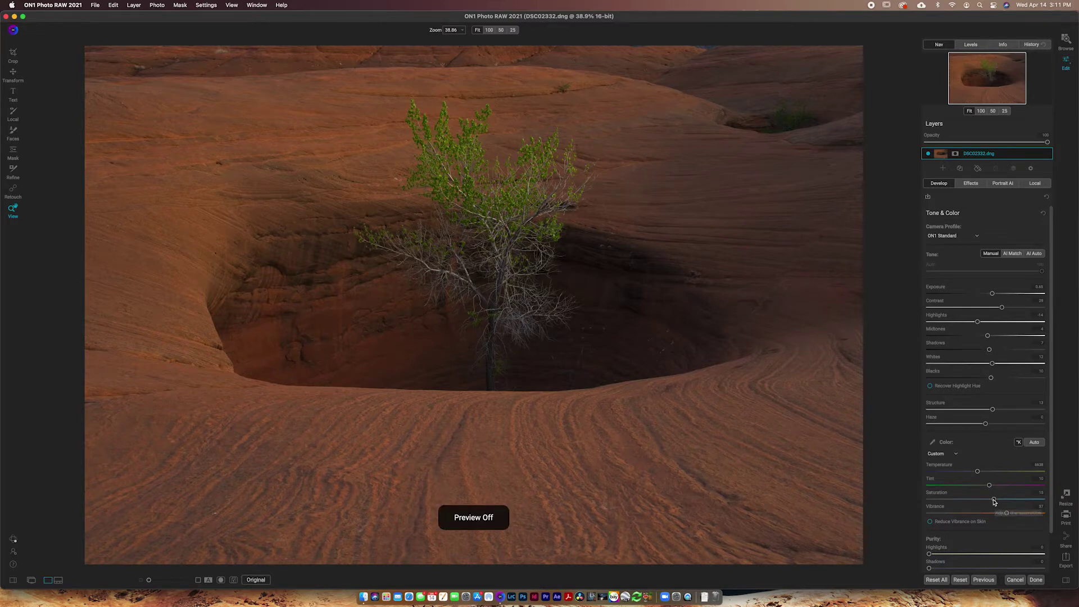
{"action": "key", "text": "backslash"}
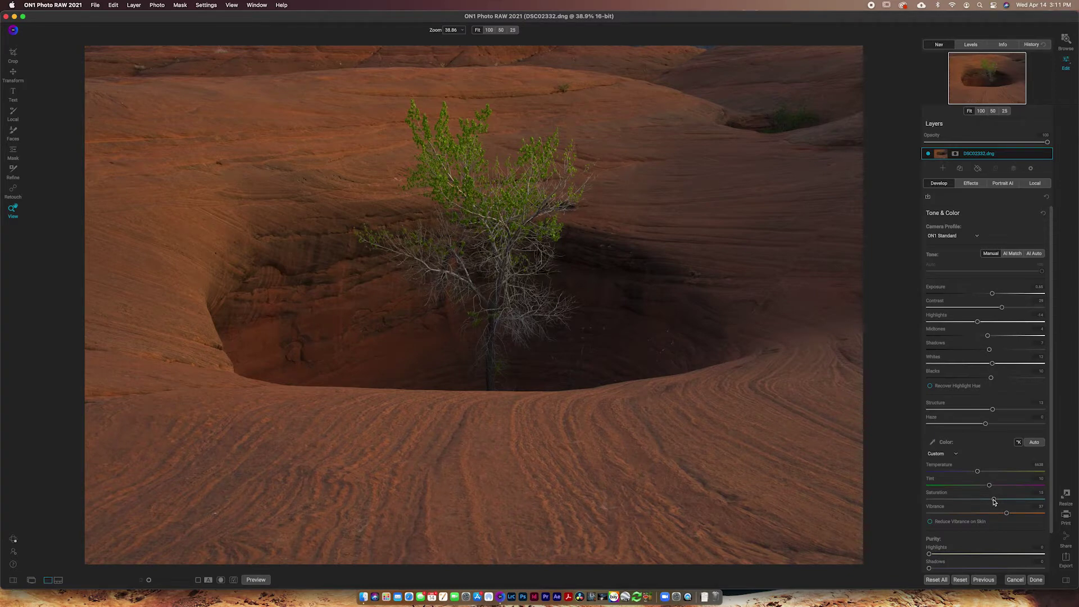
{"action": "key", "text": "backslash"}
Look over the filters available for the photo in Effects.
{"action": "left_click", "coordinate": [971, 185]}
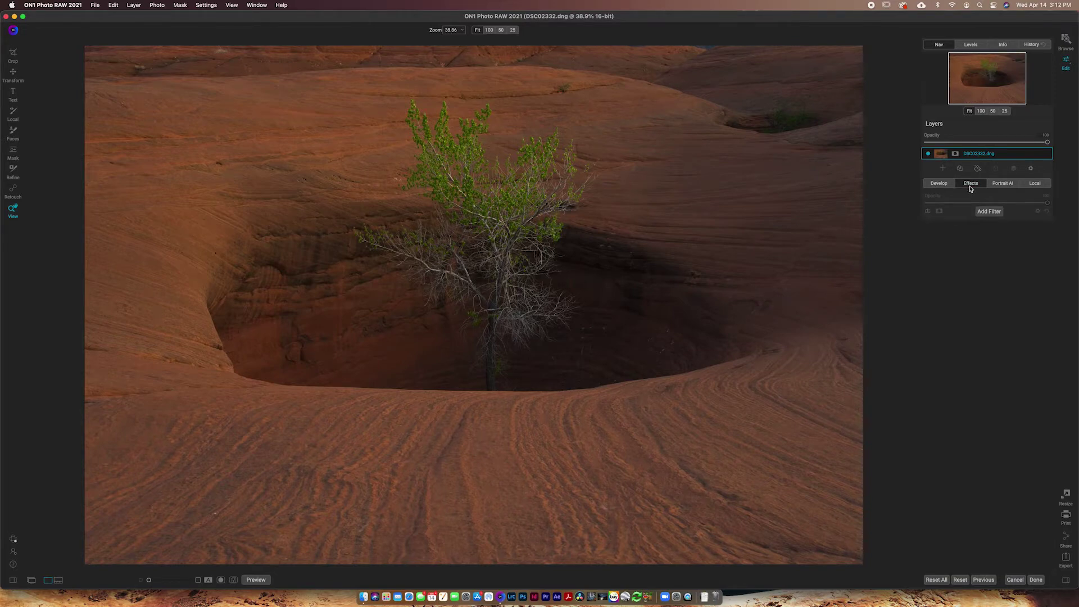
{"action": "left_click", "coordinate": [984, 212]}
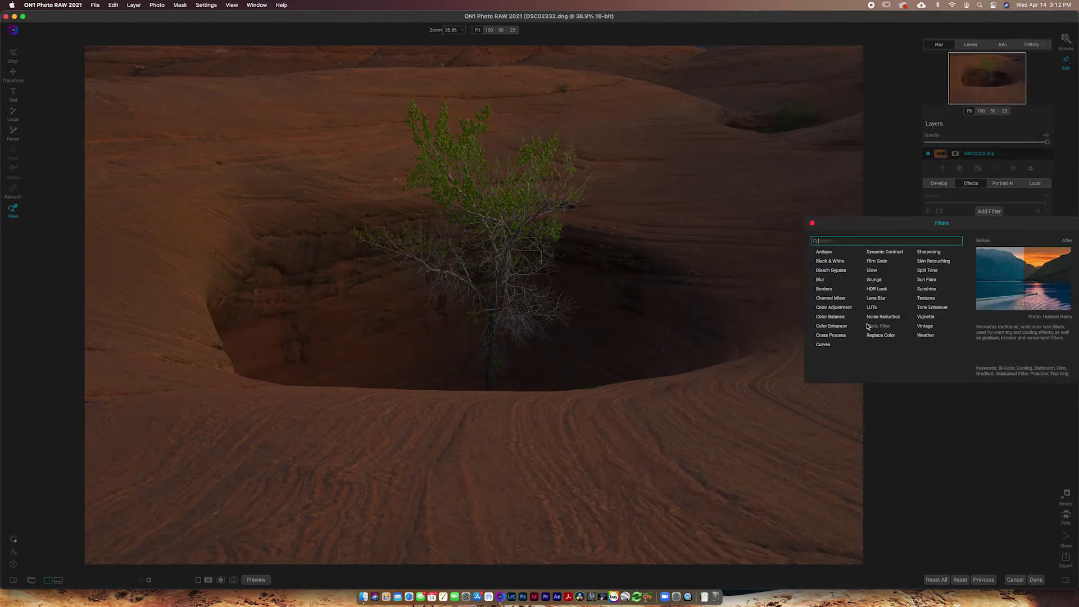
{"action": "left_click", "coordinate": [813, 225]}
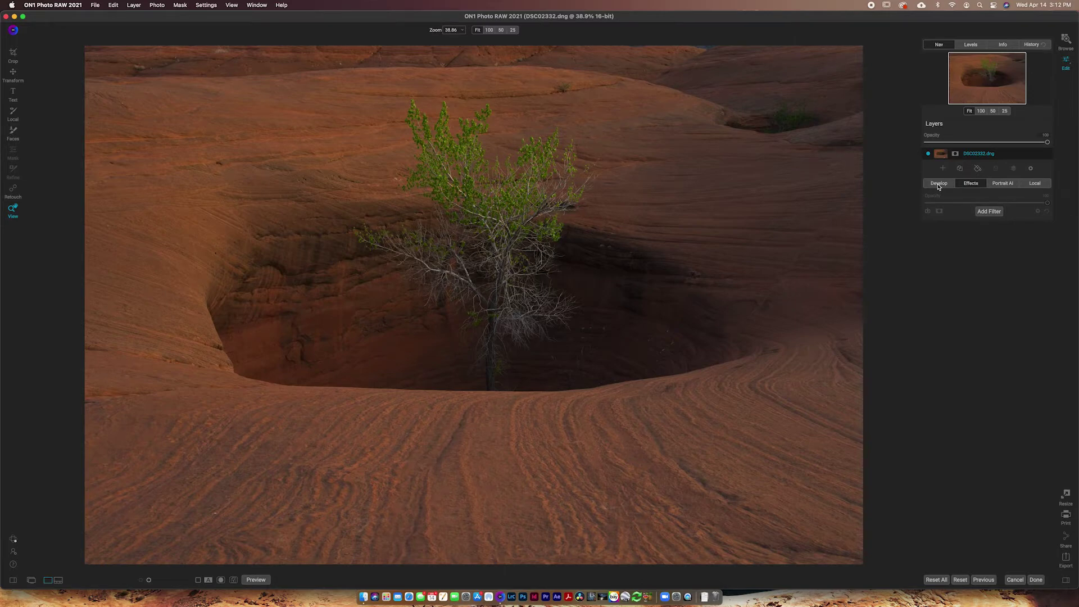
Add a Sunshine filter to the photo, compare it with the unfiltered version, and introduce a small amount of Glow.
{"action": "left_click", "coordinate": [985, 216]}
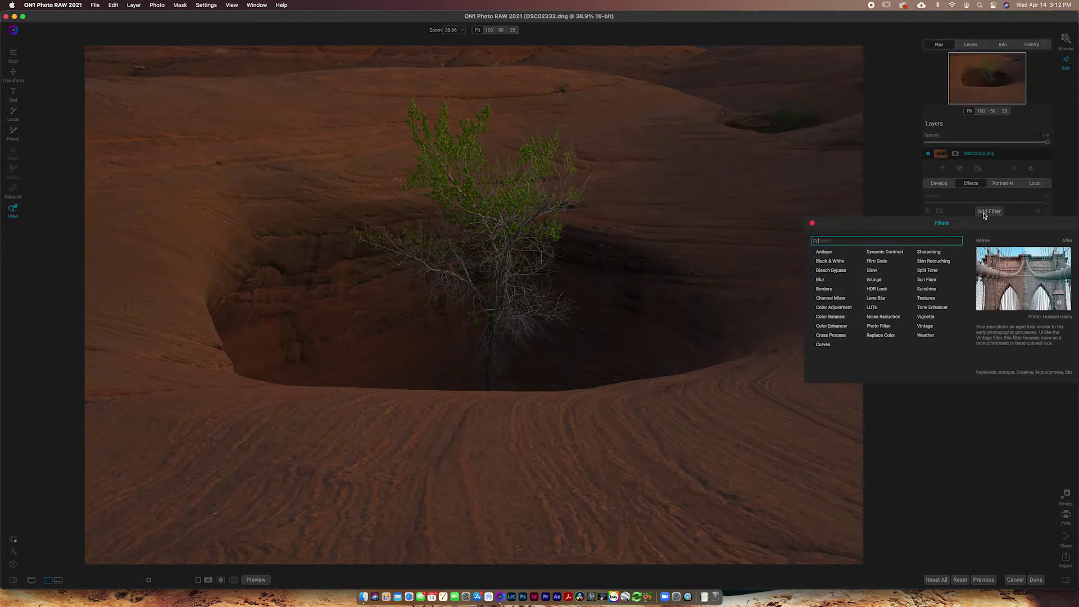
{"action": "left_click", "coordinate": [931, 289]}
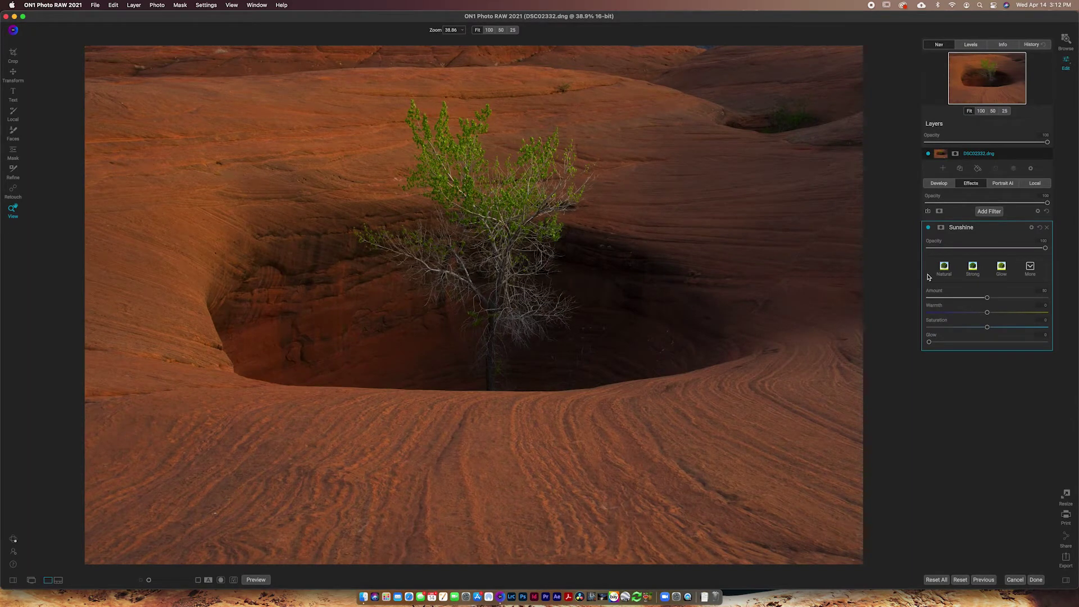
{"action": "left_click", "coordinate": [928, 228]}
{"action": "left_click", "coordinate": [929, 228]}
{"action": "left_click_drag", "start_coordinate": [930, 341], "coordinate": [935, 345]}
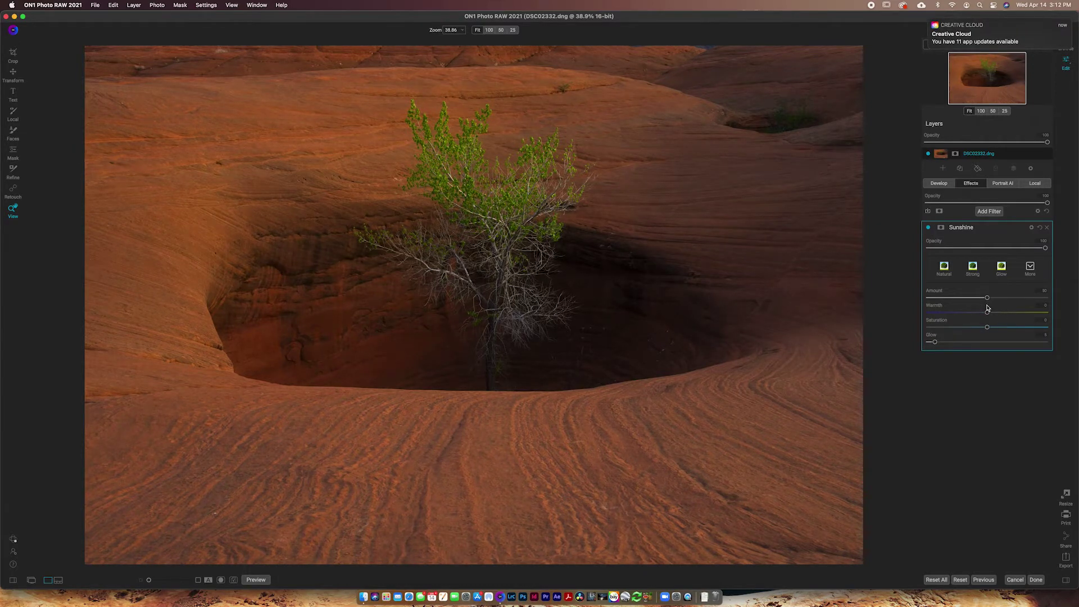
{"action": "left_click", "coordinate": [929, 344]}
{"action": "left_click_drag", "start_coordinate": [929, 343], "coordinate": [934, 343]}
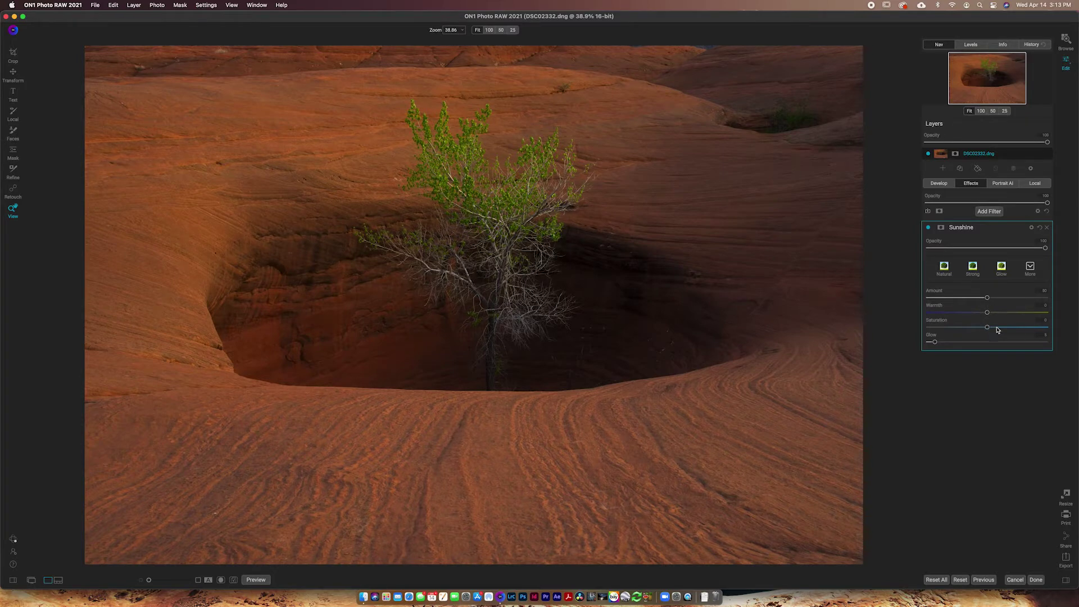
Raise the Sunshine filter's Amount to about 57 and Warmth slightly, comparing the photo with and without the filter.
{"action": "left_click_drag", "start_coordinate": [988, 313], "coordinate": [963, 313]}
{"action": "left_click_drag", "start_coordinate": [987, 298], "coordinate": [994, 301]}
{"action": "left_click", "coordinate": [929, 227]}
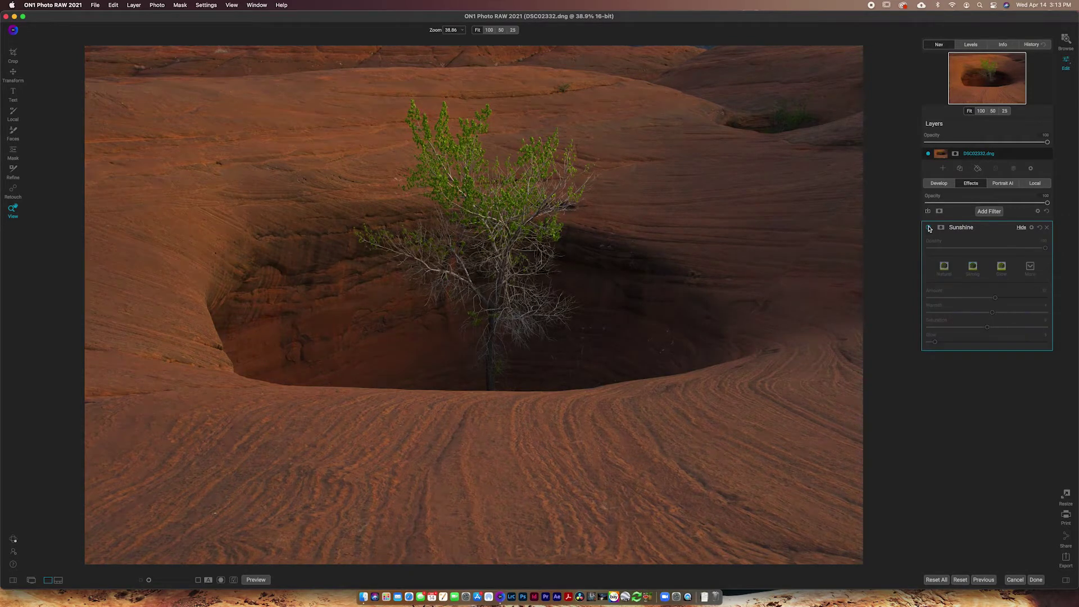
{"action": "left_click", "coordinate": [928, 227]}
{"action": "left_click", "coordinate": [929, 227]}
{"action": "left_click", "coordinate": [929, 228]}
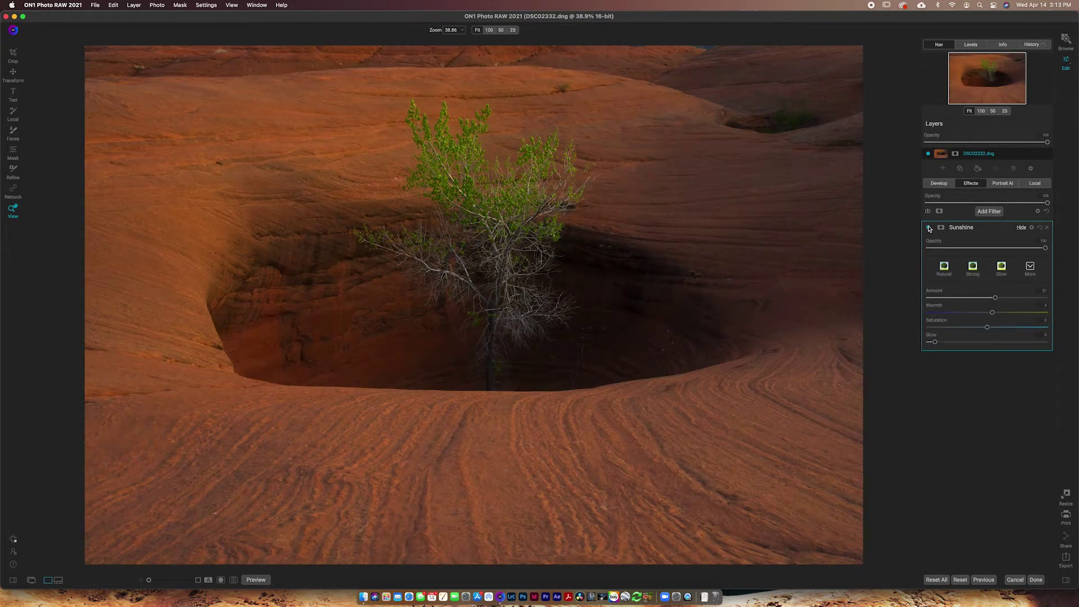
Add a Dynamic Contrast filter, soften its Medium and Large contrast, and compare the photo with and without it.
{"action": "left_click", "coordinate": [990, 212]}
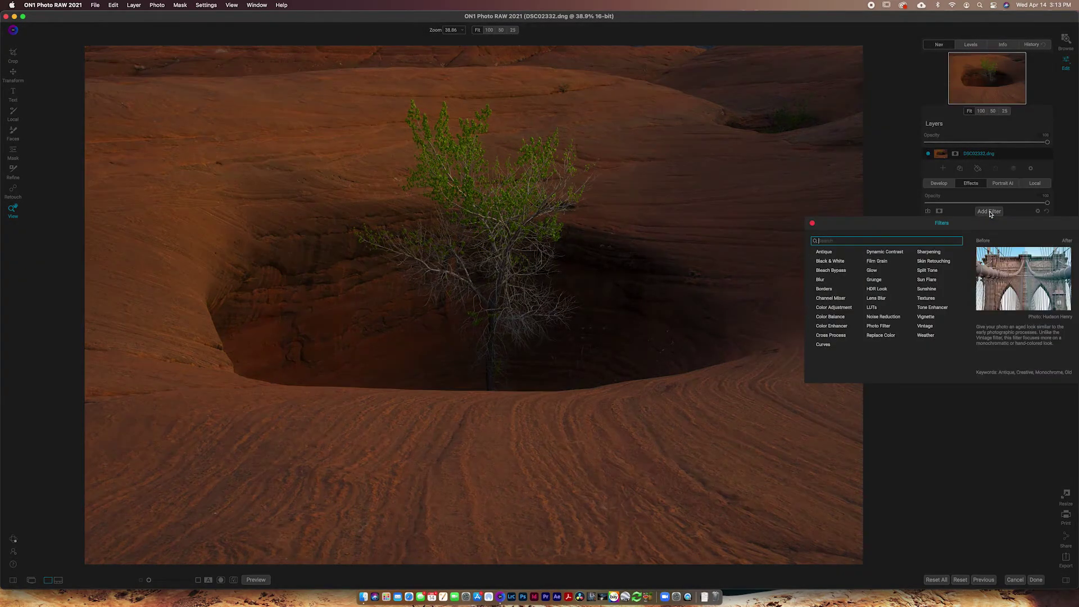
{"action": "left_click", "coordinate": [898, 254]}
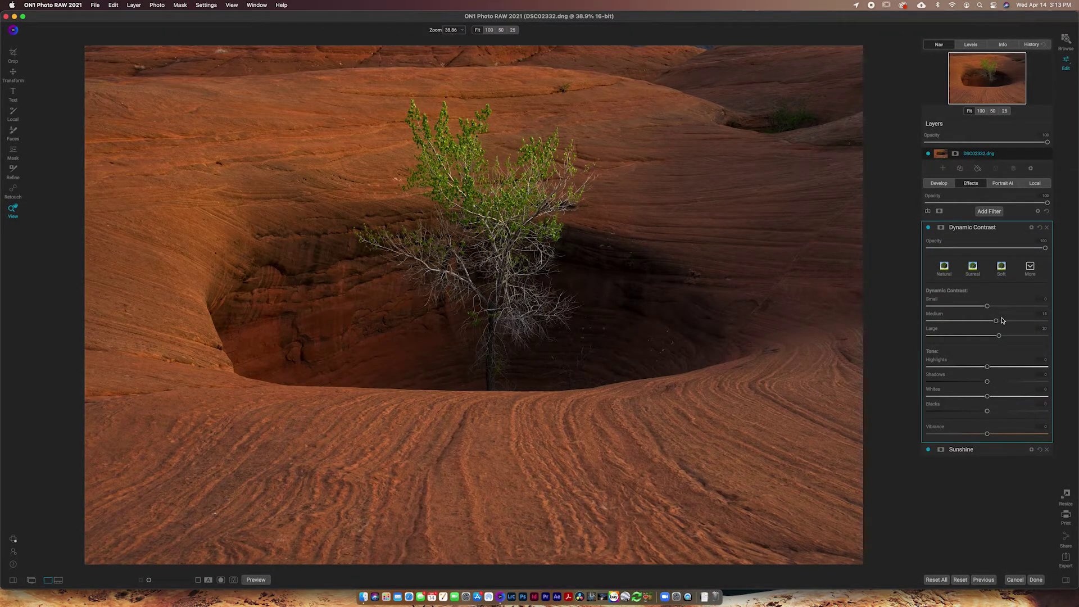
{"action": "mouse_move", "coordinate": [996, 321]}
{"action": "left_mouse_down"}
{"action": "mouse_move", "coordinate": [992, 335]}
{"action": "mouse_move", "coordinate": [991, 307]}
{"action": "mouse_move", "coordinate": [1004, 310]}
{"action": "mouse_move", "coordinate": [994, 309]}
{"action": "left_mouse_up"}
{"action": "left_click_drag", "start_coordinate": [994, 321], "coordinate": [992, 322]}
{"action": "left_click_drag", "start_coordinate": [996, 337], "coordinate": [991, 338]}
{"action": "left_click", "coordinate": [929, 228]}
{"action": "left_click", "coordinate": [929, 228]}
Add a Color Adjustment filter with the Foliage preset, ease the green Saturation, raise Brightness, shift Hue toward yellow, and widen Range.
{"action": "left_click", "coordinate": [984, 214]}
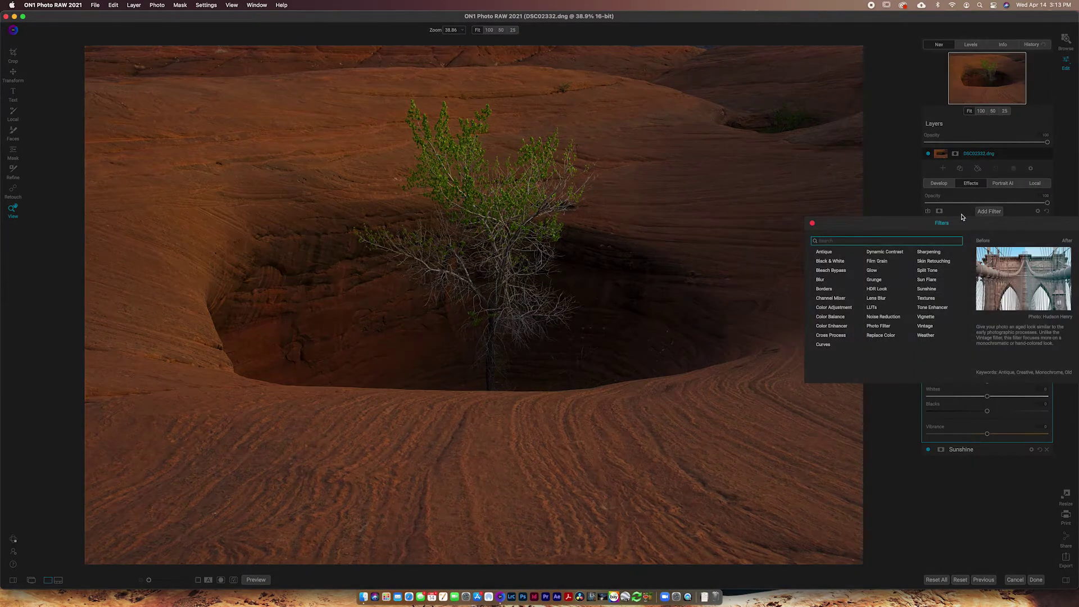
{"action": "left_click", "coordinate": [828, 309]}
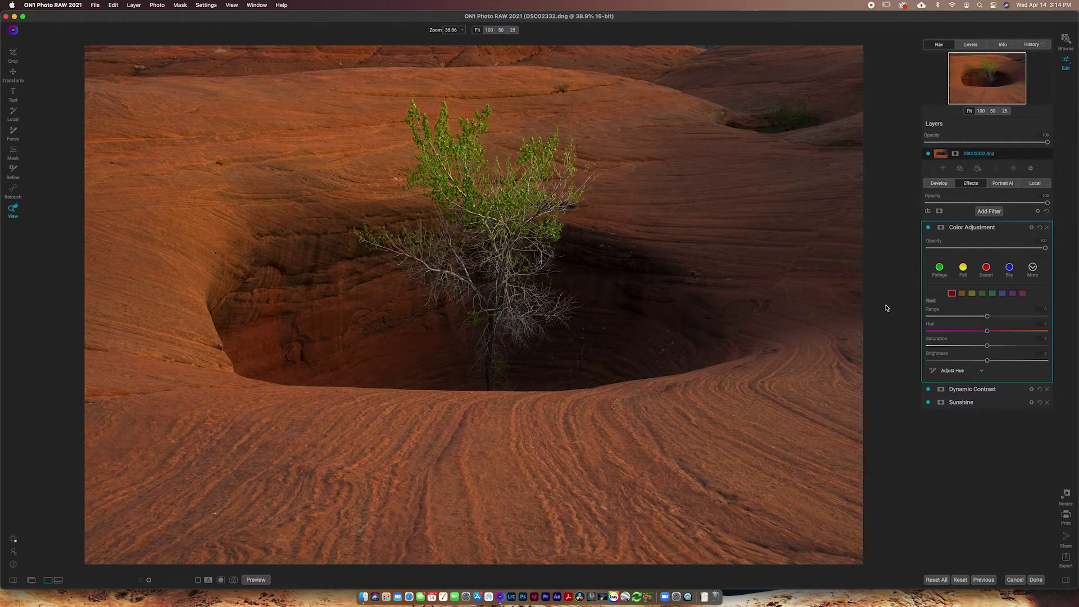
{"action": "left_click", "coordinate": [939, 271]}
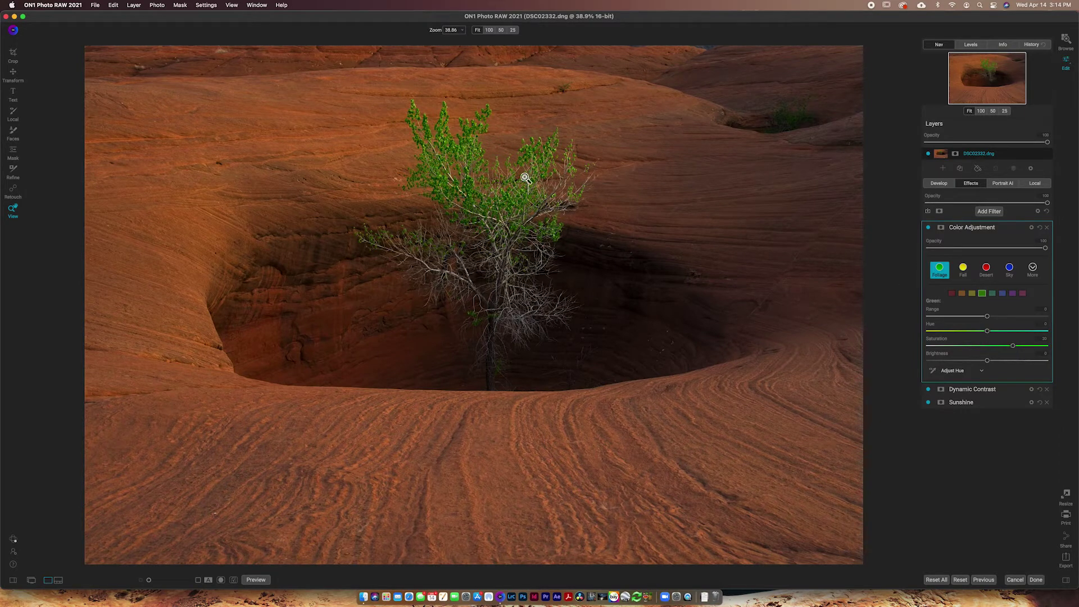
{"action": "mouse_move", "coordinate": [1015, 350]}
{"action": "left_mouse_down"}
{"action": "mouse_move", "coordinate": [1005, 348]}
{"action": "mouse_move", "coordinate": [1011, 364]}
{"action": "mouse_move", "coordinate": [1054, 364]}
{"action": "mouse_move", "coordinate": [1000, 346]}
{"action": "left_mouse_up"}
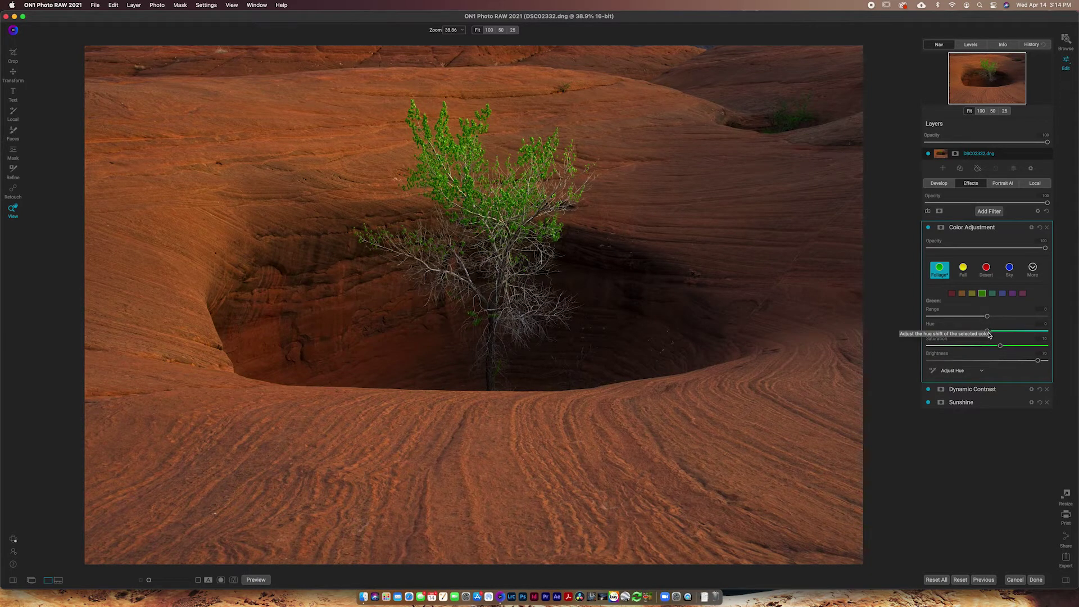
{"action": "left_click_drag", "start_coordinate": [988, 333], "coordinate": [1024, 318]}
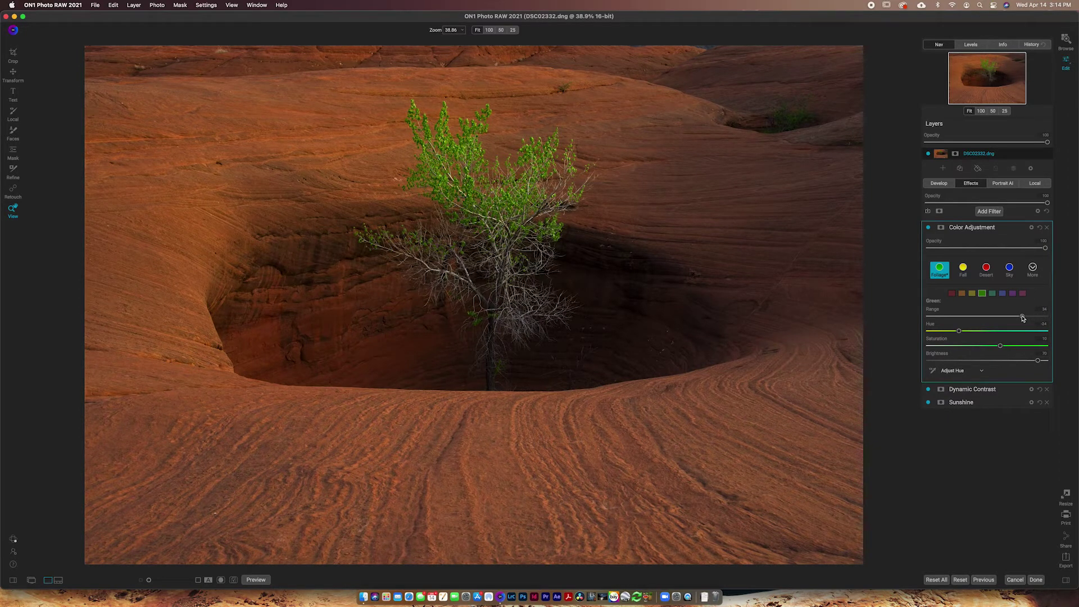
Compare the tree's greens with and without the foliage Color Adjustment filter.
{"action": "left_click", "coordinate": [928, 227]}
{"action": "left_click", "coordinate": [929, 228]}
{"action": "left_click", "coordinate": [929, 227]}
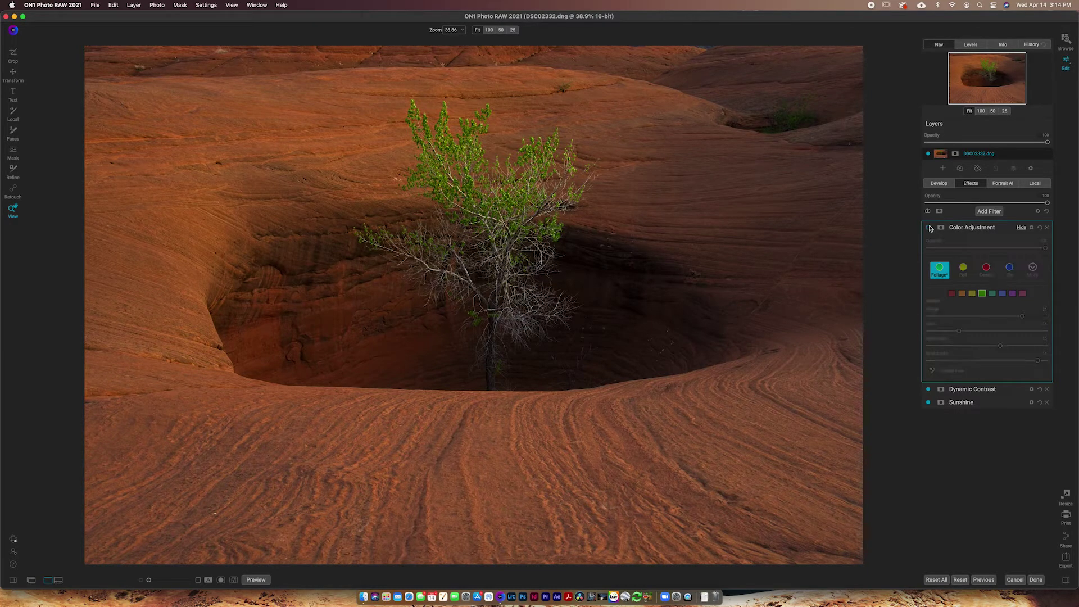
{"action": "left_click", "coordinate": [929, 228]}
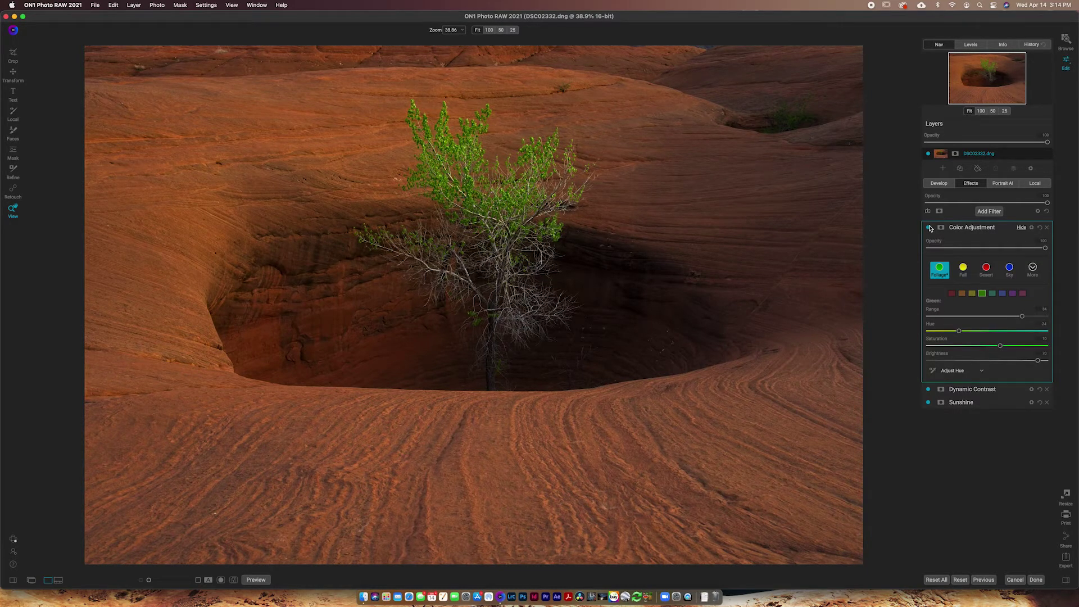
{"action": "left_click", "coordinate": [929, 227]}
{"action": "left_click", "coordinate": [929, 228]}
{"action": "left_click", "coordinate": [929, 227]}
{"action": "left_click", "coordinate": [929, 228]}
Mask the distant bush out of the foliage Color Adjustment using a Paint Out brush at 100 opacity and size 700.
{"action": "left_click", "coordinate": [942, 229]}
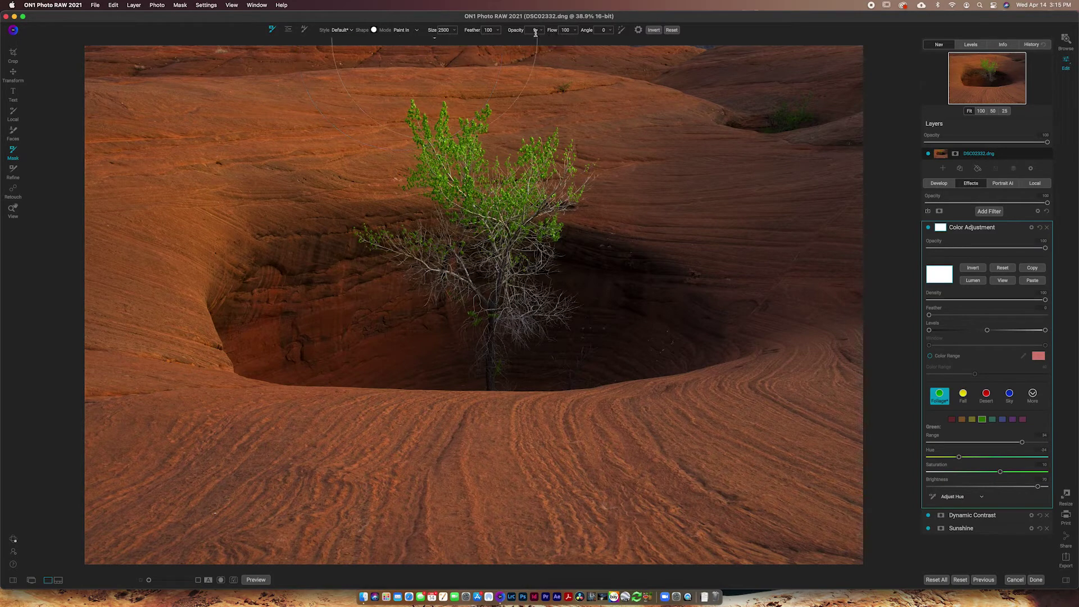
{"action": "left_click_drag", "start_coordinate": [541, 40], "coordinate": [560, 40]}
{"action": "left_click", "coordinate": [417, 30]}
{"action": "left_click", "coordinate": [406, 46]}
{"action": "key", "text": "bracketleft"}
{"action": "key", "text": "bracketleft"}
{"action": "key", "text": "bracketleft"}
{"action": "key", "text": "bracketleft"}
{"action": "key", "text": "bracketleft"}
{"action": "key", "text": "bracketleft"}
{"action": "key", "text": "bracketleft"}
{"action": "key", "text": "bracketleft"}
{"action": "key", "text": "bracketleft"}
{"action": "key", "text": "bracketleft"}
{"action": "key", "text": "bracketleft"}
{"action": "key", "text": "bracketleft"}
{"action": "key", "text": "bracketleft"}
{"action": "key", "text": "bracketleft"}
{"action": "key", "text": "bracketleft"}
{"action": "key", "text": "bracketleft"}
{"action": "key", "text": "bracketleft"}
{"action": "key", "text": "bracketleft"}
Inspect the foliage adjustment's mask, then compare the photo with and without the masked filter.
{"action": "left_click", "coordinate": [1000, 280]}
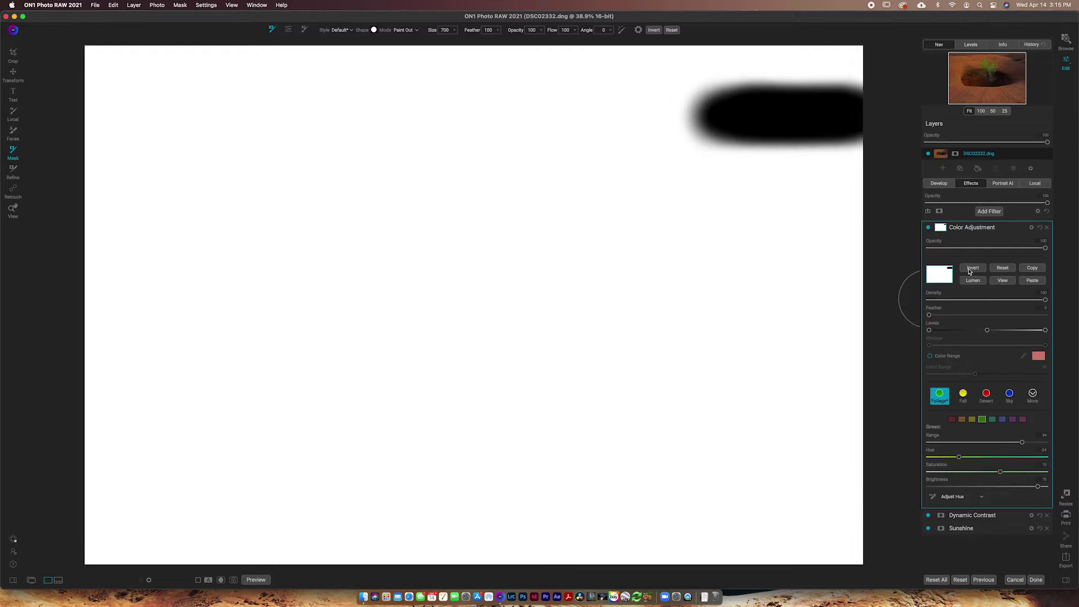
{"action": "left_click", "coordinate": [992, 280]}
{"action": "left_click", "coordinate": [928, 229]}
{"action": "left_click", "coordinate": [928, 228]}
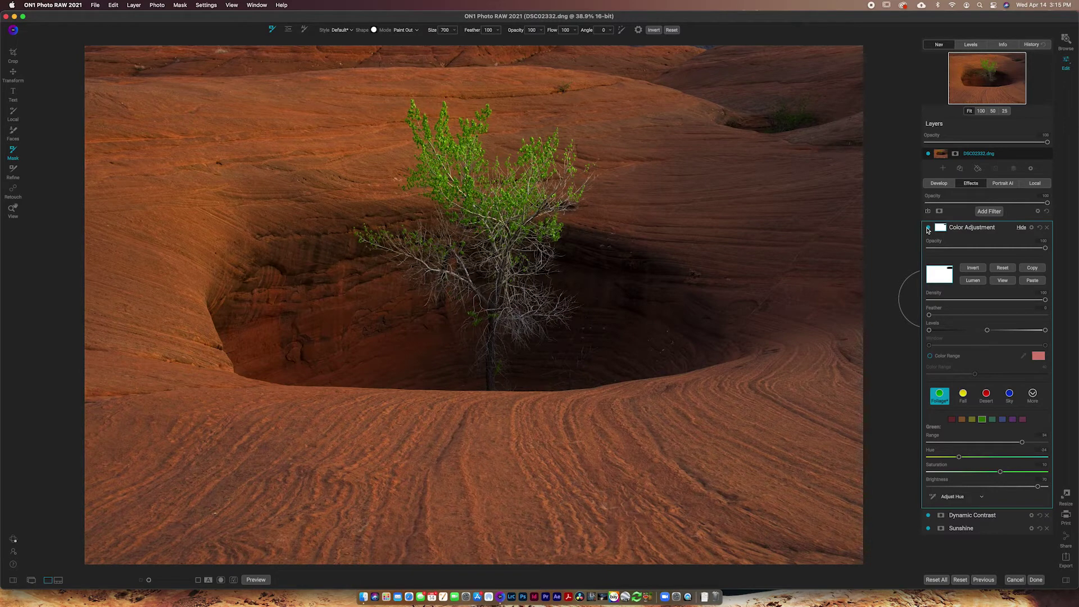
Add a second Color Adjustment filter, try its Desert preset, and undo the preset.
{"action": "left_click", "coordinate": [985, 213]}
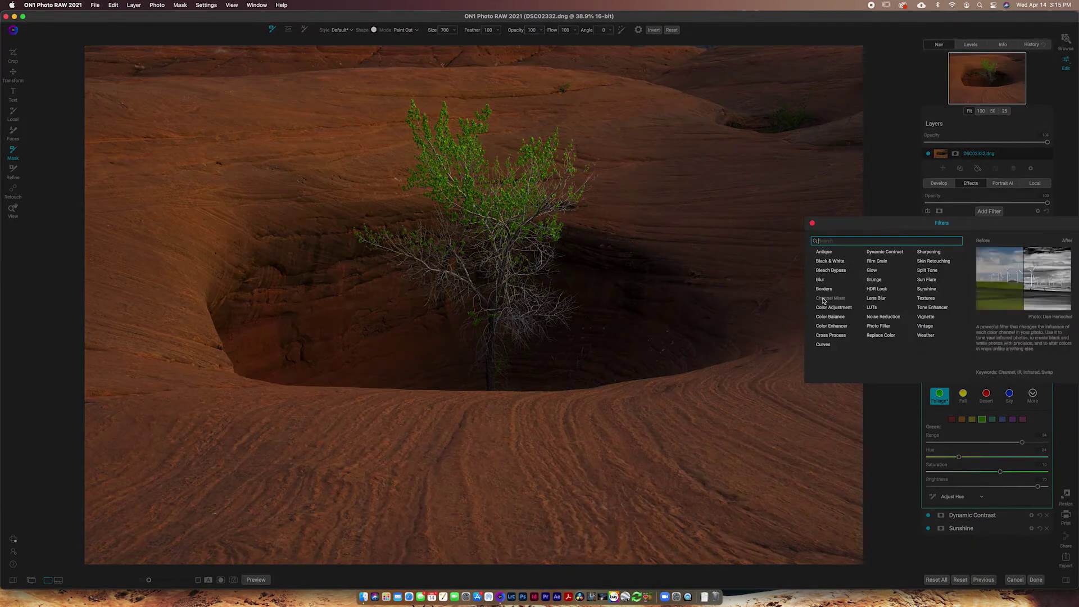
{"action": "left_click", "coordinate": [823, 307]}
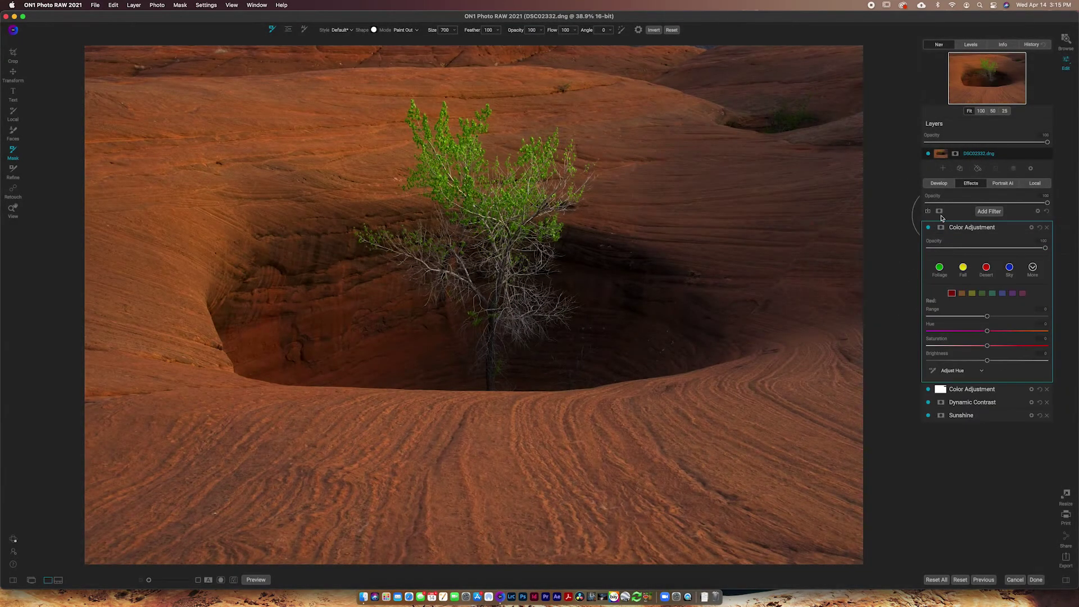
{"action": "left_click", "coordinate": [985, 270]}
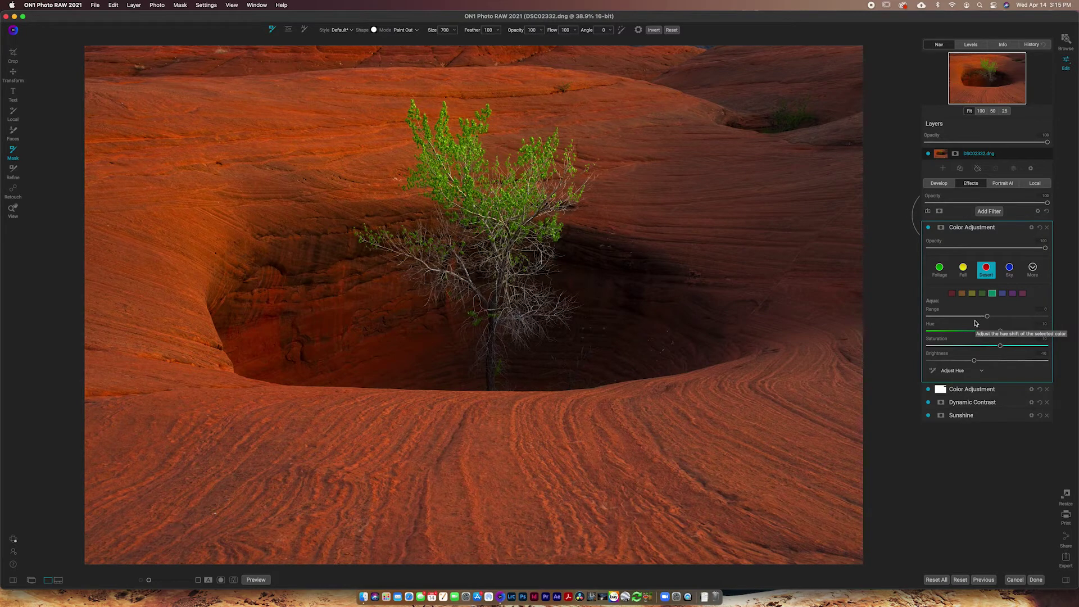
{"action": "key", "text": "super+z"}
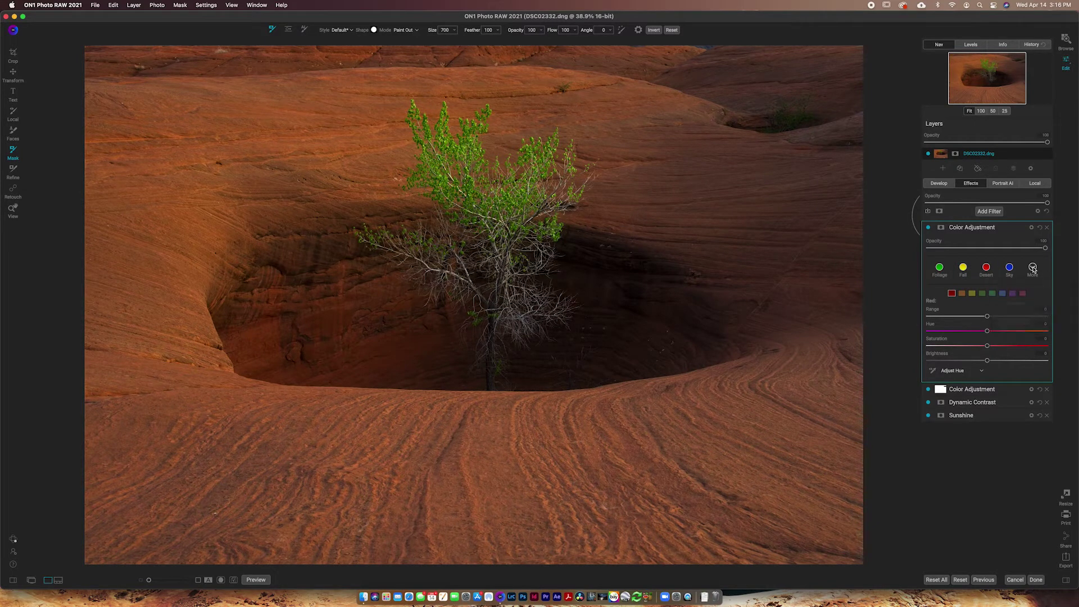
Raise the oranges' Saturation and Brightness, narrow their Range, shift Hue slightly toward red, and compare the rock with and without the filter.
{"action": "left_click", "coordinate": [962, 293]}
{"action": "left_click_drag", "start_coordinate": [987, 346], "coordinate": [1013, 364]}
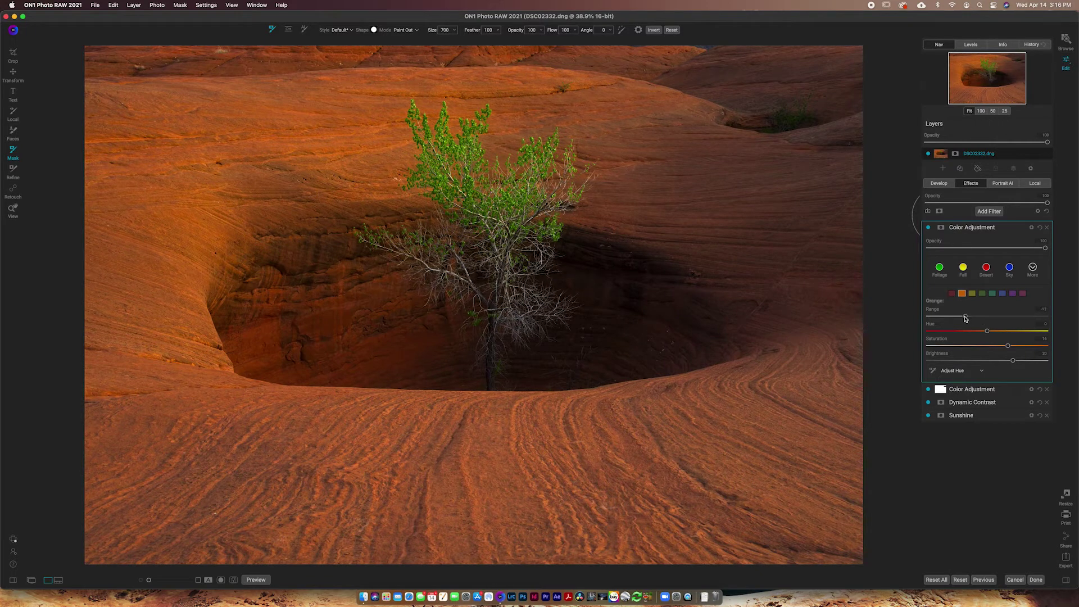
{"action": "left_click_drag", "start_coordinate": [987, 317], "coordinate": [954, 318]}
{"action": "mouse_move", "coordinate": [987, 331]}
{"action": "left_mouse_down"}
{"action": "mouse_move", "coordinate": [963, 334]}
{"action": "mouse_move", "coordinate": [1028, 334]}
{"action": "mouse_move", "coordinate": [983, 334]}
{"action": "left_mouse_up"}
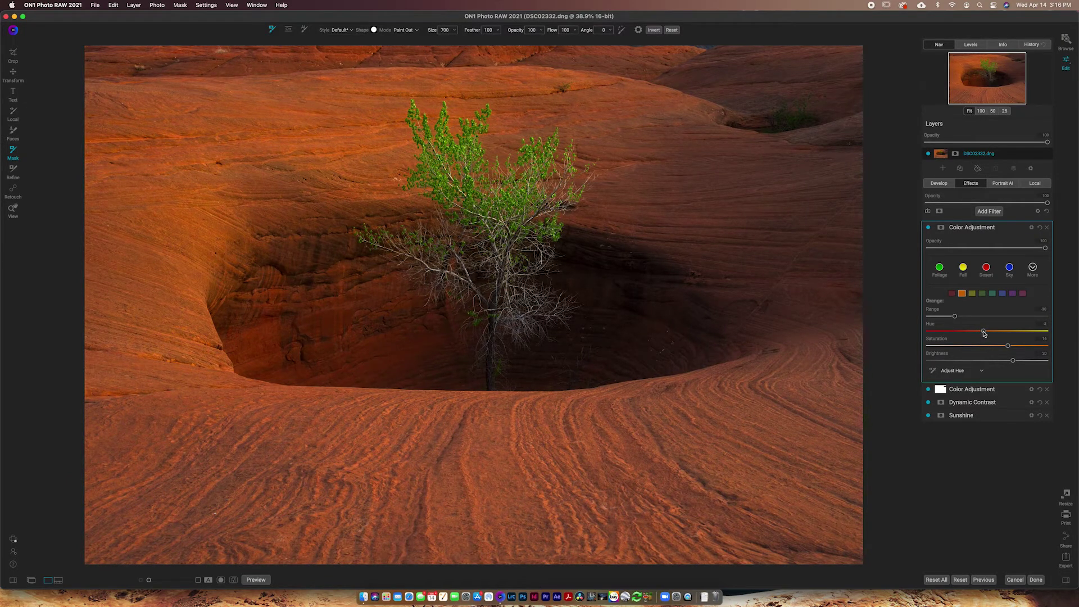
{"action": "left_click", "coordinate": [929, 228]}
{"action": "left_click", "coordinate": [929, 228]}
{"action": "left_click", "coordinate": [929, 227]}
{"action": "left_click", "coordinate": [929, 227]}
{"action": "left_click", "coordinate": [929, 228]}
{"action": "left_click", "coordinate": [929, 227]}
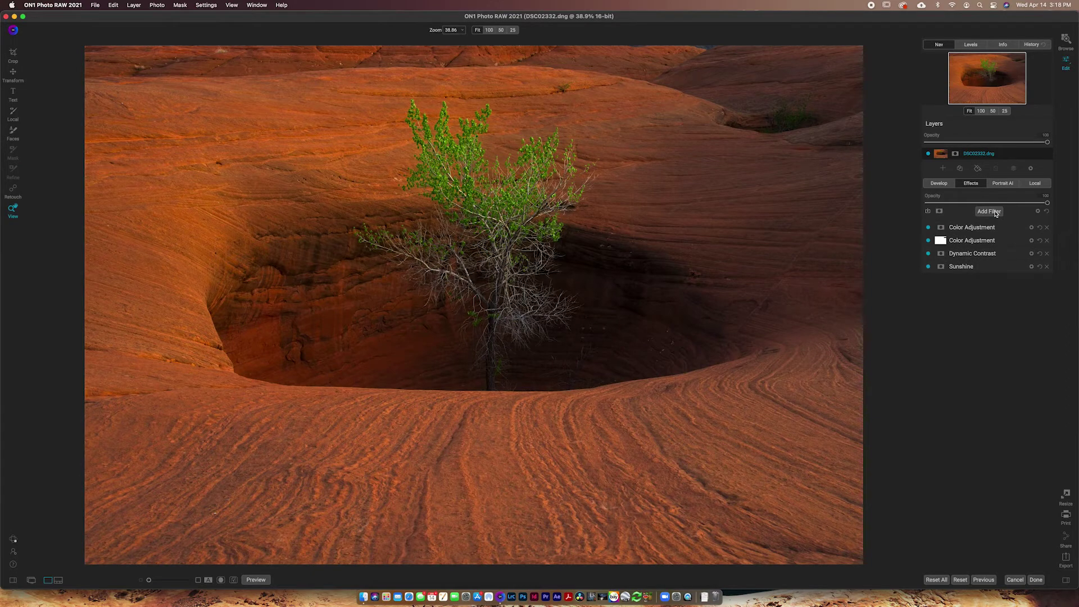
Add a Curves filter that lifts the highlights around a lower anchor point, and reduce its opacity to about 75.
{"action": "left_click", "coordinate": [989, 211]}
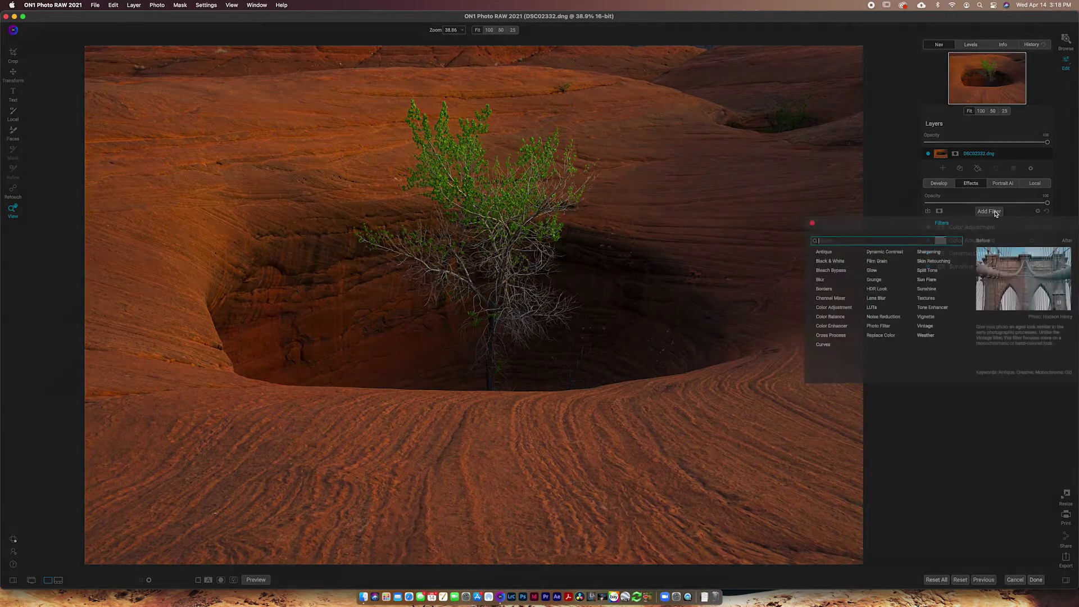
{"action": "left_click", "coordinate": [829, 347]}
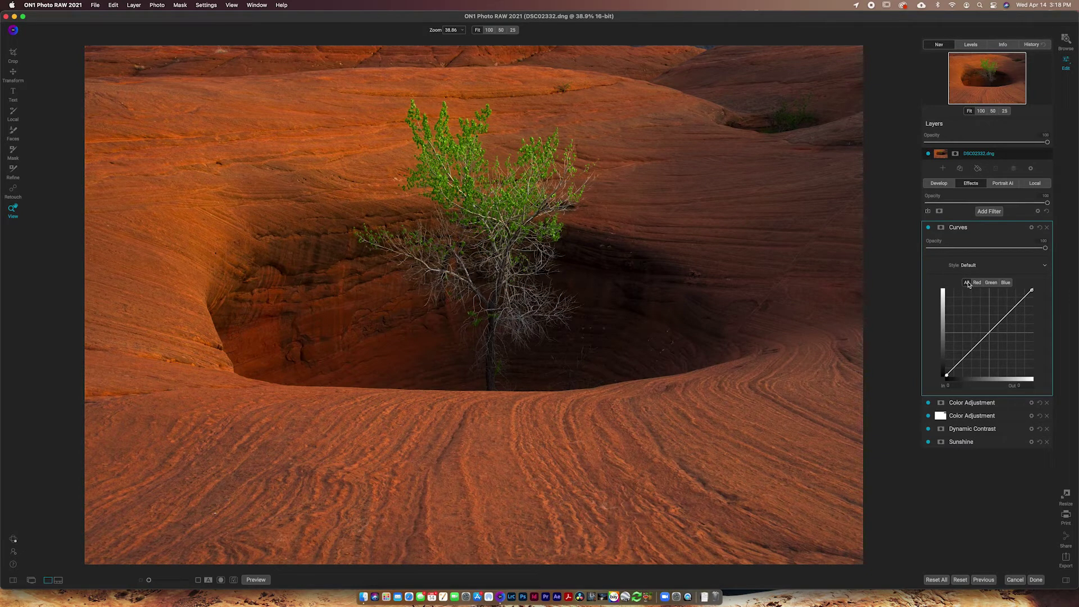
{"action": "left_click", "coordinate": [966, 358]}
{"action": "left_click_drag", "start_coordinate": [1008, 316], "coordinate": [1006, 312]}
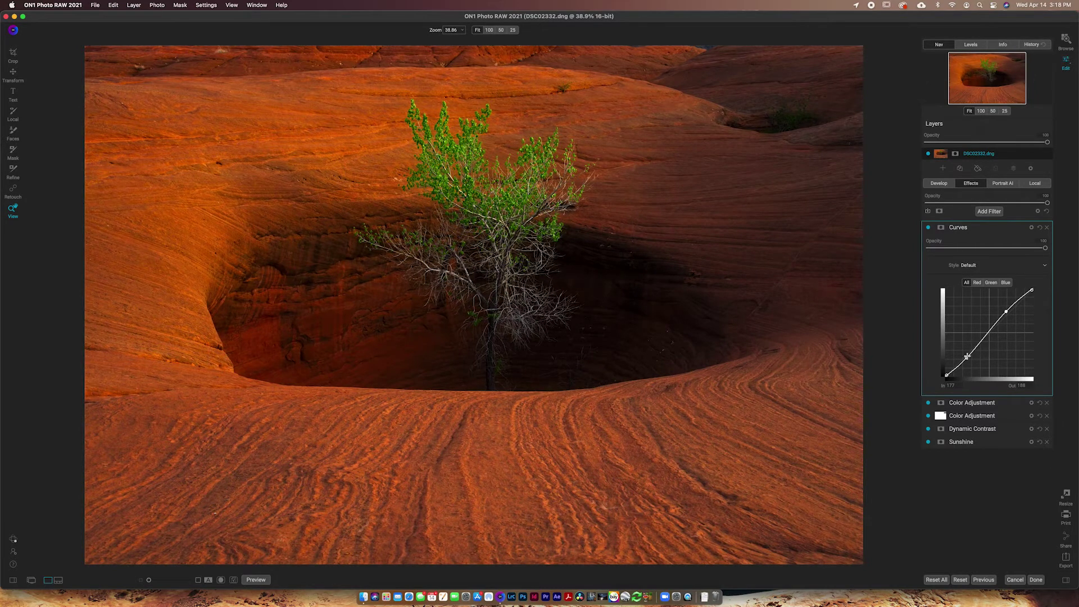
{"action": "left_click_drag", "start_coordinate": [967, 358], "coordinate": [966, 357]}
{"action": "left_click_drag", "start_coordinate": [1045, 249], "coordinate": [1014, 251]}
{"action": "left_click", "coordinate": [928, 227]}
{"action": "left_click", "coordinate": [928, 228]}
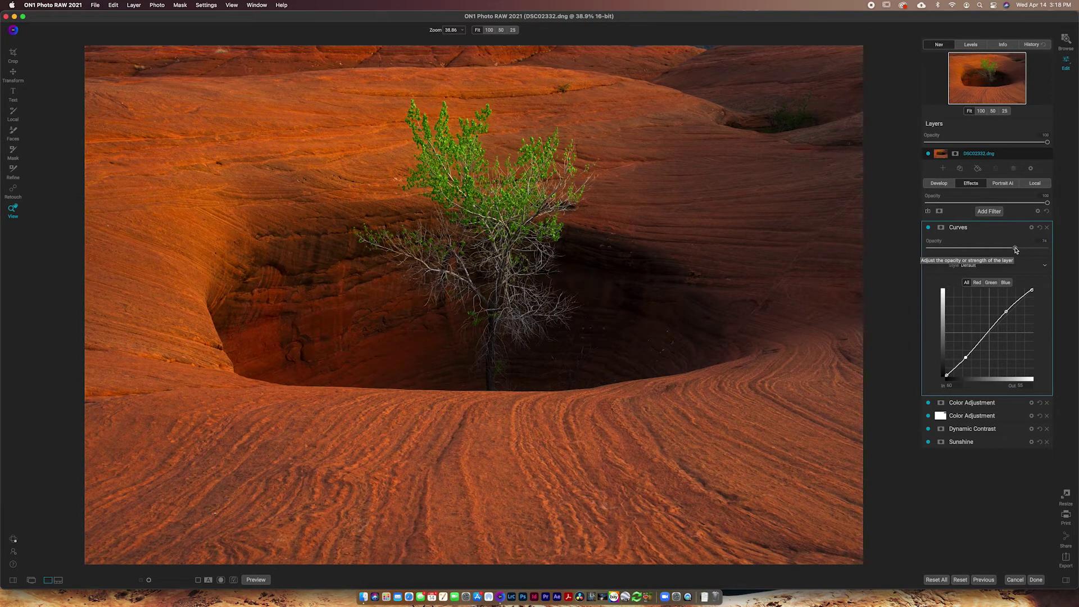
Reduce the orange Saturation slightly in the rock's Color Adjustment filter and compare the photo with and without it.
{"action": "left_click", "coordinate": [974, 414]}
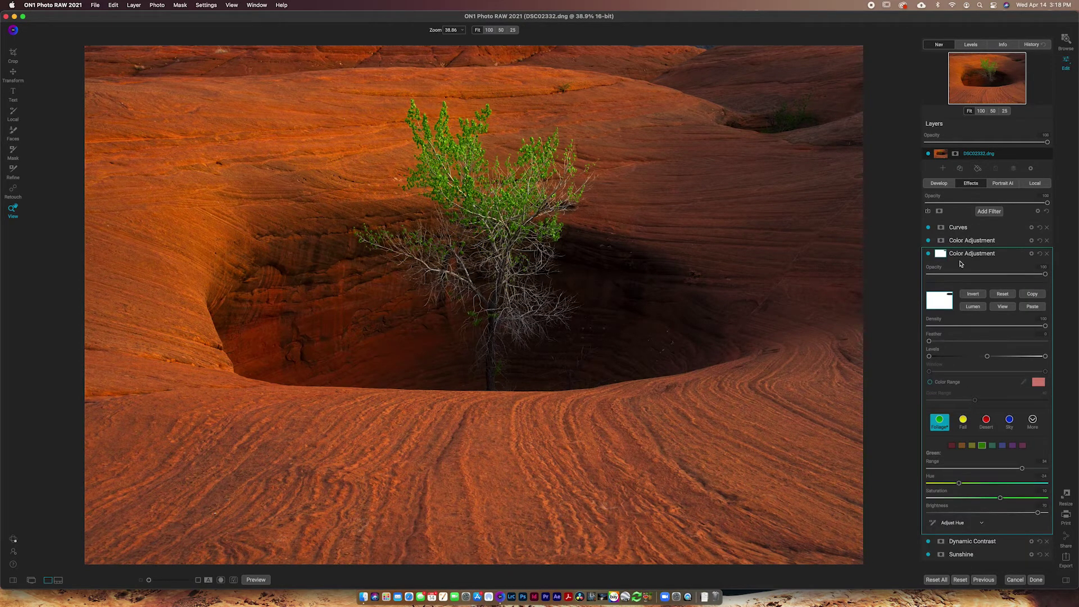
{"action": "left_click", "coordinate": [964, 241]}
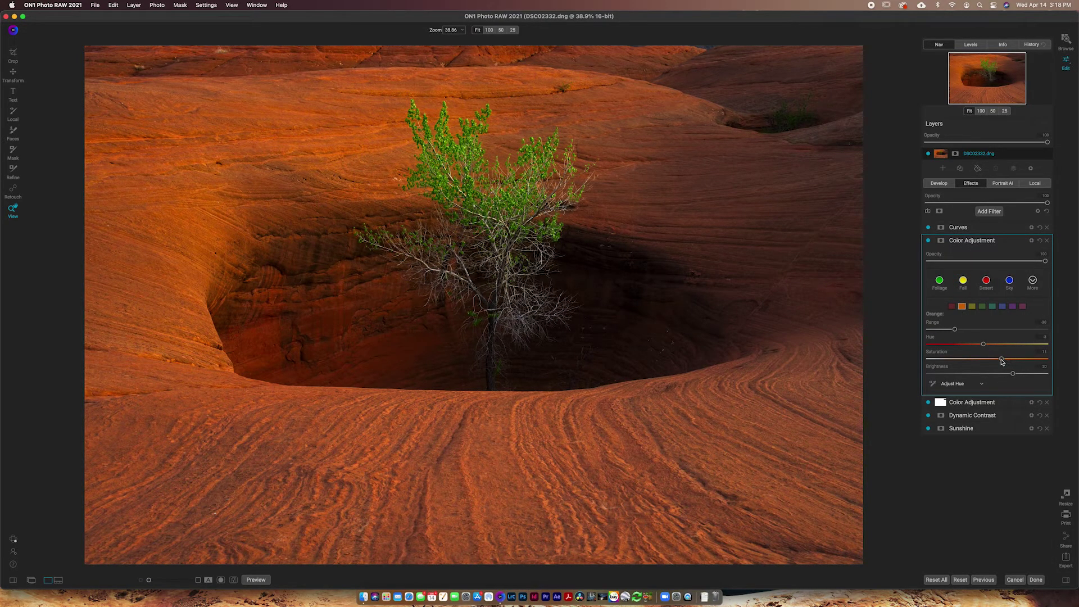
{"action": "left_click_drag", "start_coordinate": [1003, 362], "coordinate": [1001, 363]}
{"action": "left_click", "coordinate": [928, 242]}
{"action": "left_click", "coordinate": [928, 241]}
Add a second Curves filter on top, give it a luminosity mask, view the mask, and invert it to target the shadows.
{"action": "left_click", "coordinate": [958, 229]}
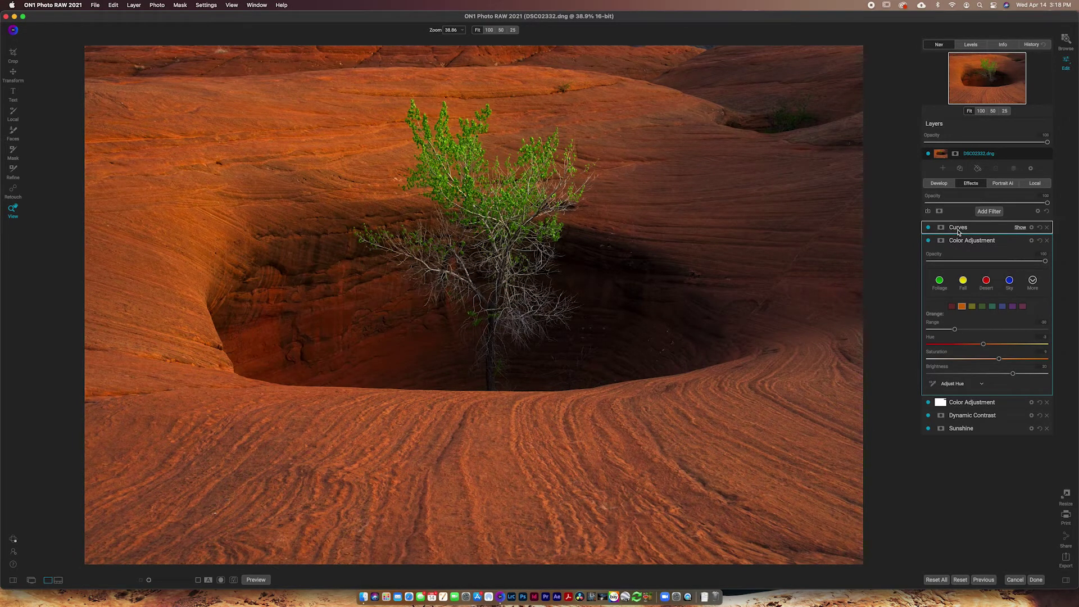
{"action": "left_click", "coordinate": [988, 212]}
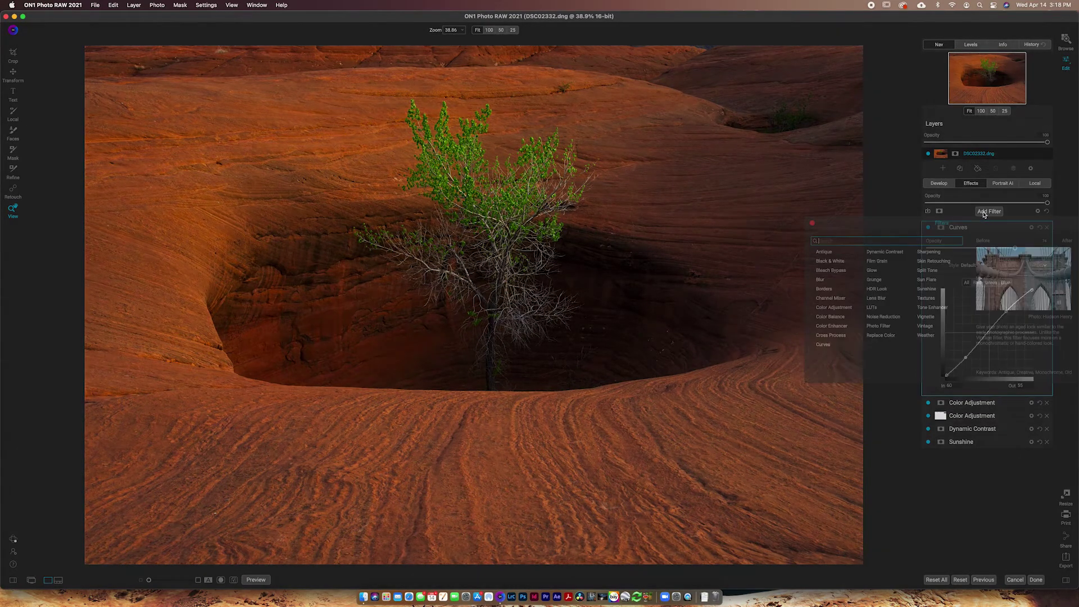
{"action": "left_click", "coordinate": [823, 344]}
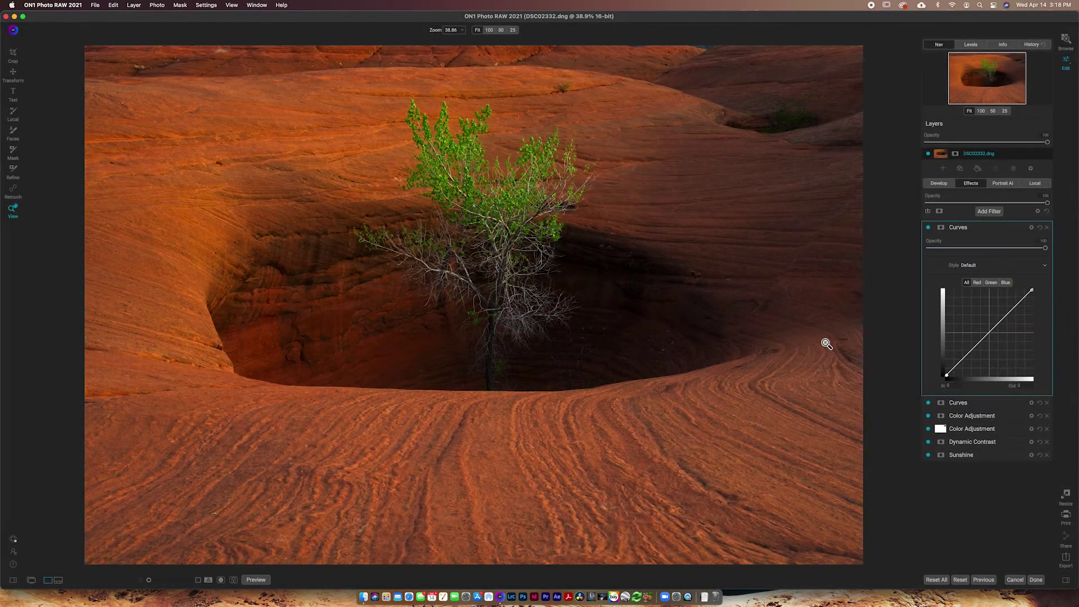
{"action": "left_click", "coordinate": [942, 229]}
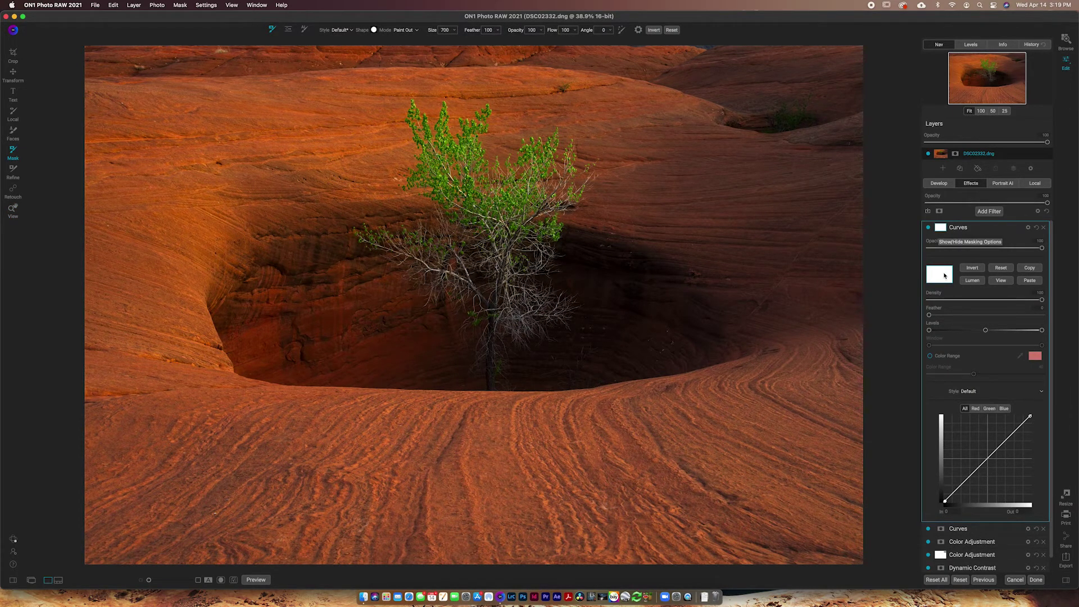
{"action": "left_click", "coordinate": [972, 281]}
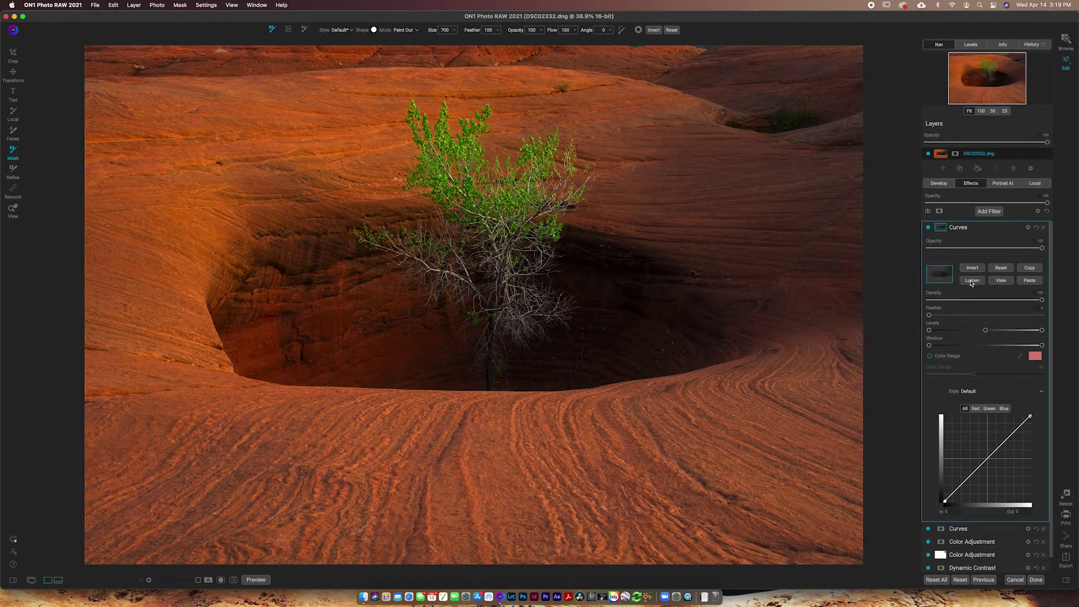
{"action": "left_click", "coordinate": [1002, 281]}
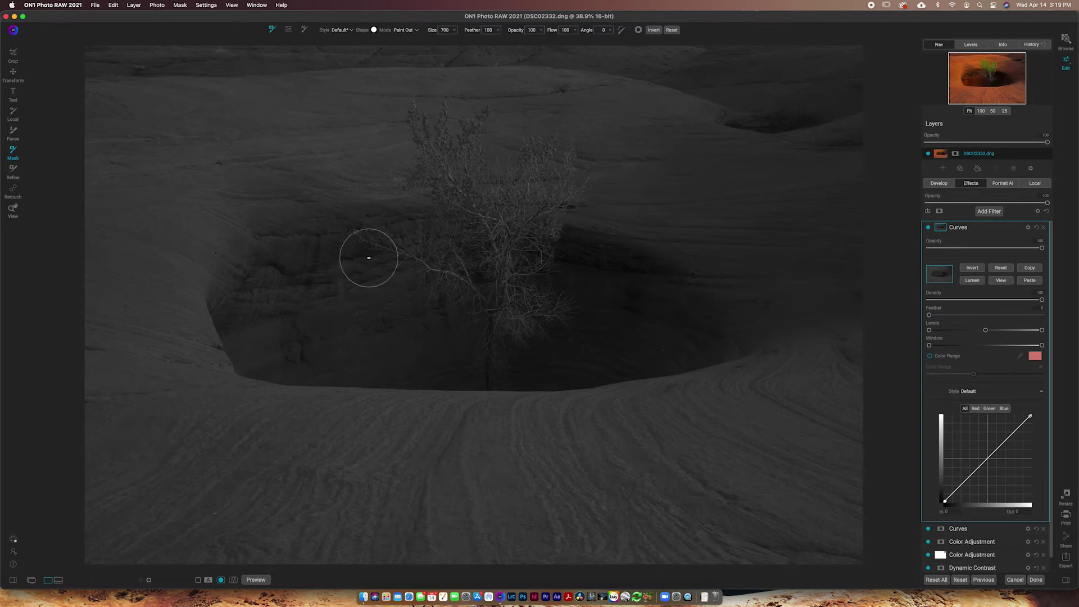
{"action": "left_click", "coordinate": [974, 270]}
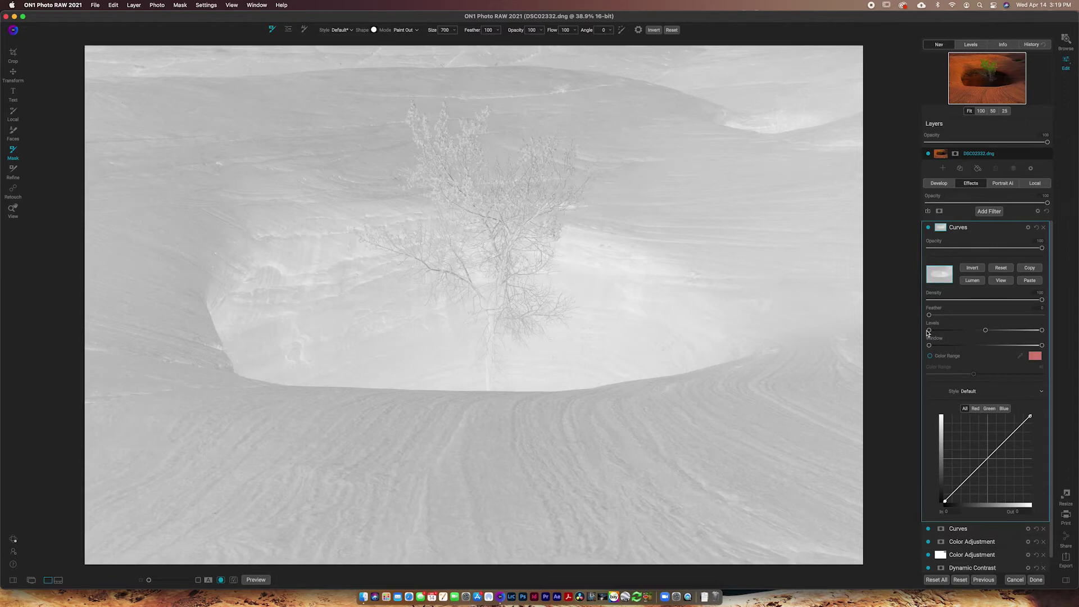
Tighten the mask's Levels so the effect is confined mainly to the dark hollow, and return to the normal photo view.
{"action": "left_click_drag", "start_coordinate": [929, 331], "coordinate": [952, 331]}
{"action": "left_click_drag", "start_coordinate": [1041, 331], "coordinate": [933, 332]}
{"action": "left_click_drag", "start_coordinate": [1003, 332], "coordinate": [930, 333]}
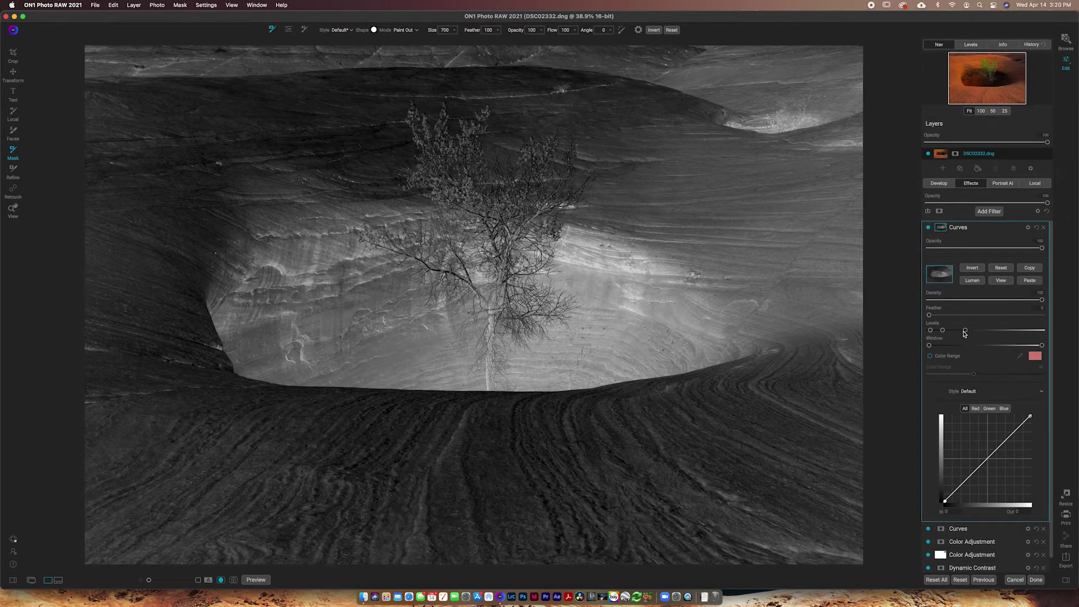
{"action": "left_click_drag", "start_coordinate": [961, 333], "coordinate": [959, 334]}
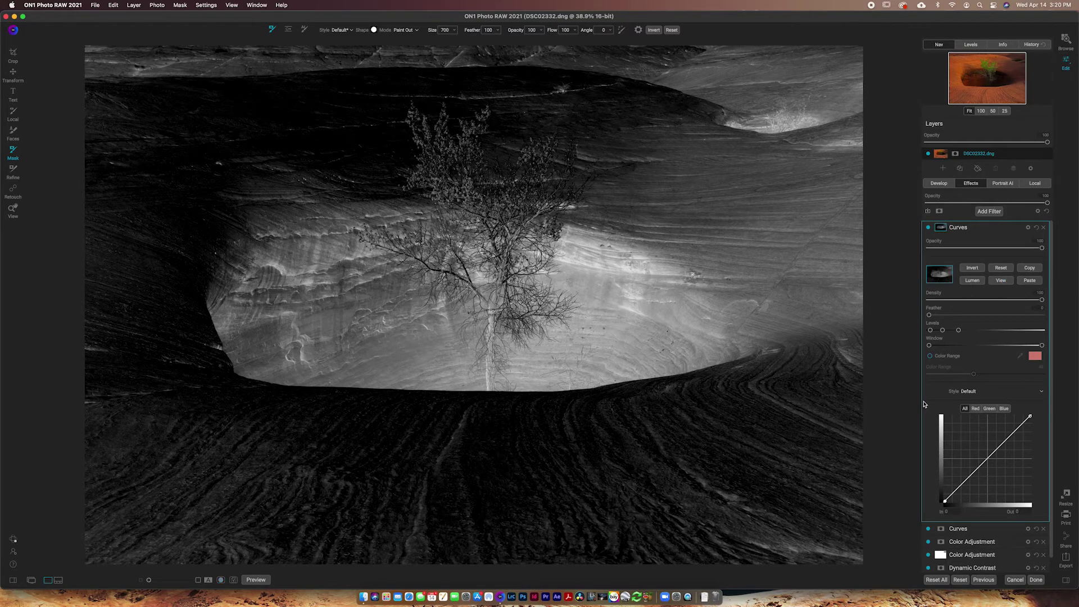
{"action": "key", "text": "super+m"}
Lift the midtones of the masked Curves filter to brighten the hollow, and compare the photo with and without it.
{"action": "left_click_drag", "start_coordinate": [988, 458], "coordinate": [983, 446]}
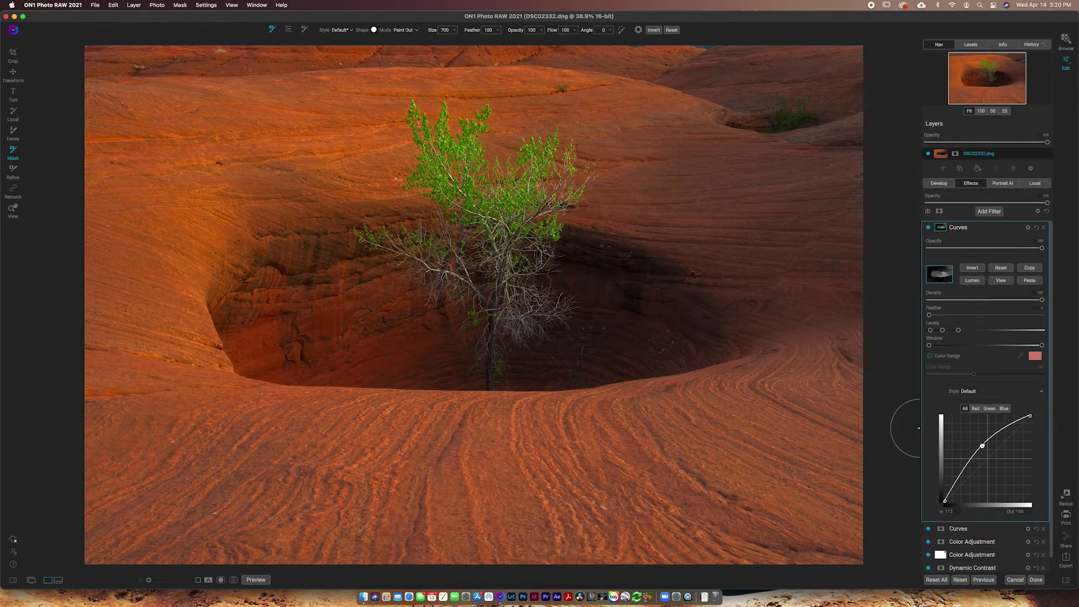
{"action": "left_click", "coordinate": [928, 227]}
{"action": "left_click", "coordinate": [928, 227]}
{"action": "left_click", "coordinate": [928, 228]}
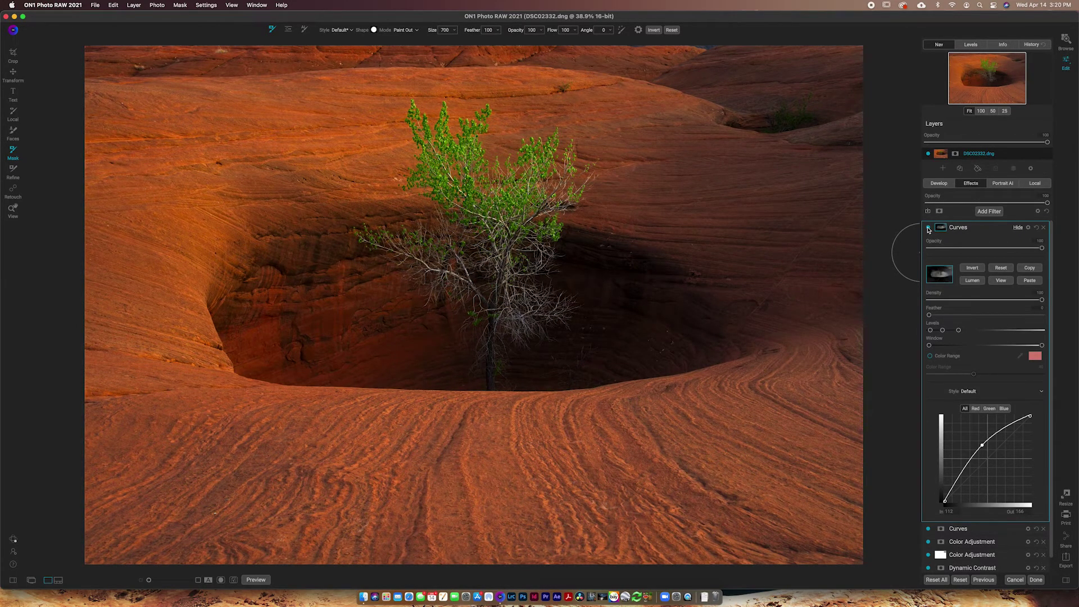
{"action": "left_click", "coordinate": [928, 227]}
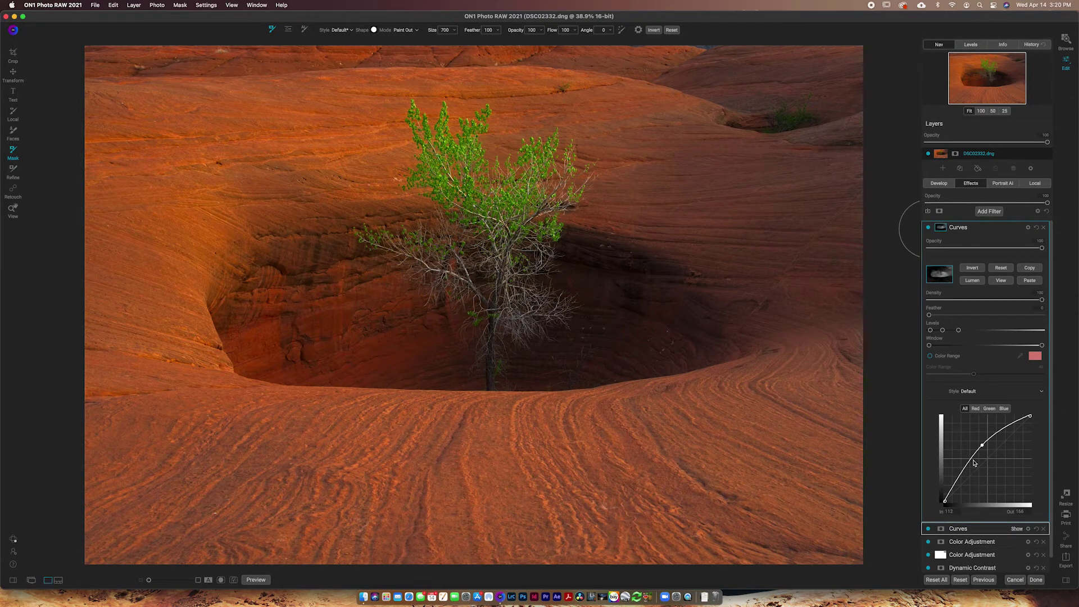
Fine-tune the highlight and shadow anchor points of the unmasked Curves filter for slightly stronger contrast.
{"action": "left_click", "coordinate": [958, 528]}
{"action": "left_click_drag", "start_coordinate": [967, 372], "coordinate": [967, 372]}
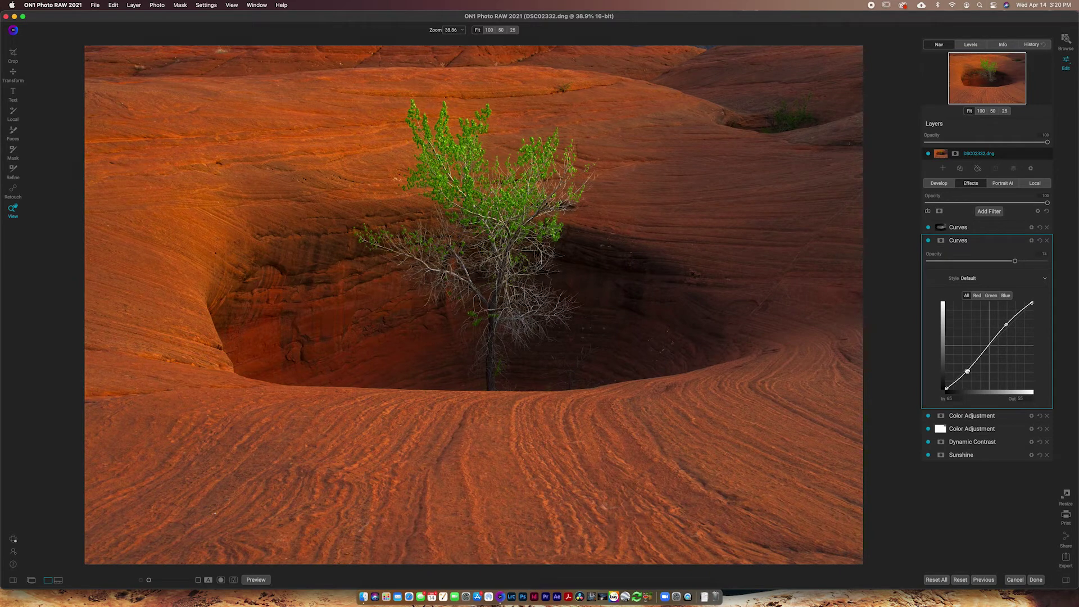
{"action": "left_click_drag", "start_coordinate": [1007, 328], "coordinate": [1006, 325]}
{"action": "left_click_drag", "start_coordinate": [967, 371], "coordinate": [966, 372]}
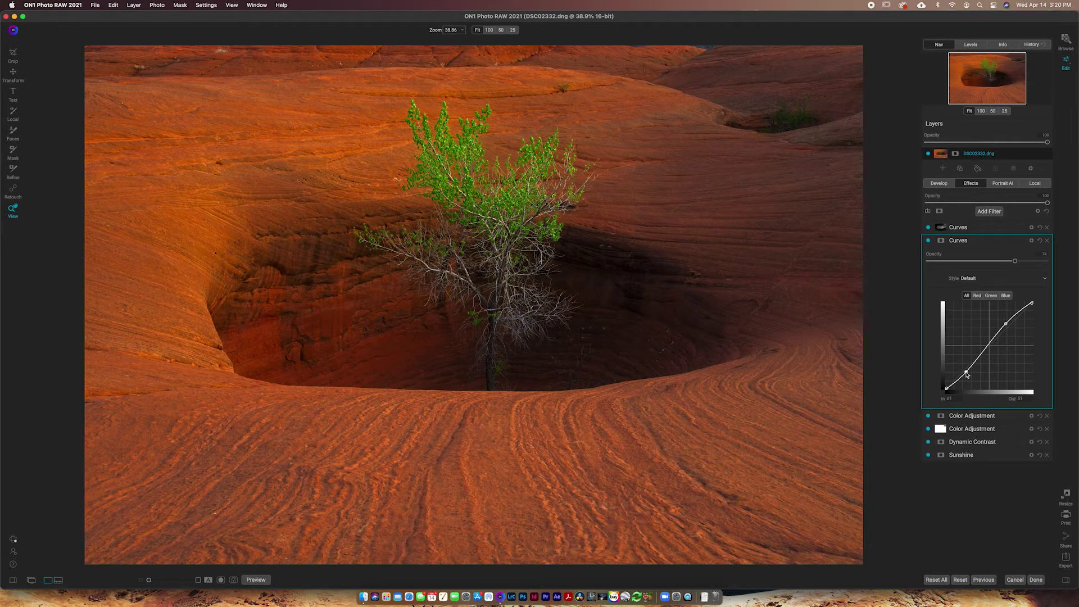
Raise the orange Saturation slightly in the rock's Color Adjustment filter and show its masking options.
{"action": "left_click", "coordinate": [964, 418]}
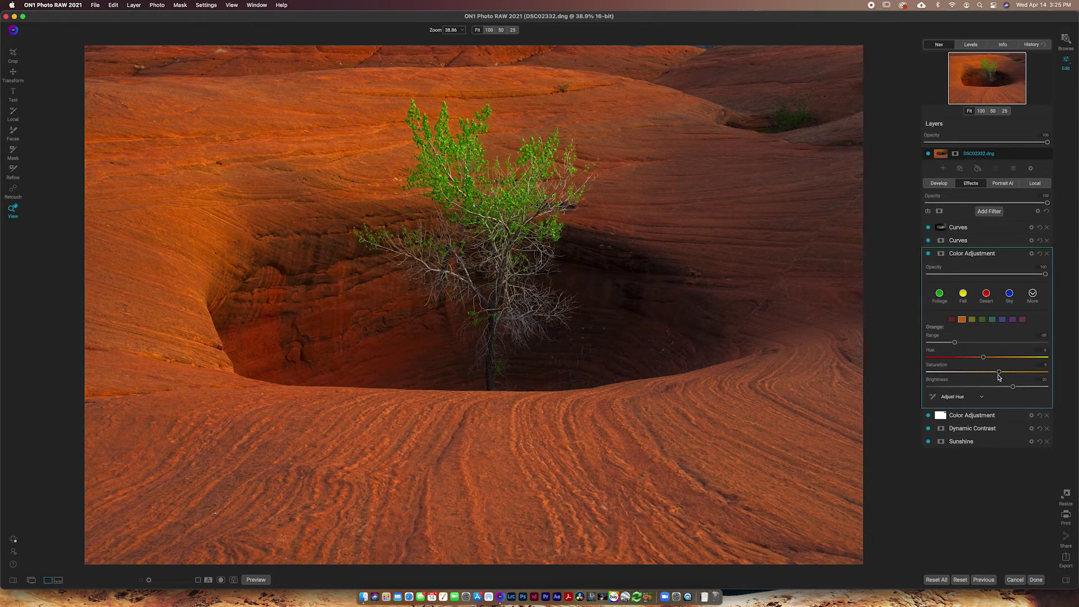
{"action": "left_click_drag", "start_coordinate": [999, 374], "coordinate": [1003, 374]}
{"action": "left_click", "coordinate": [941, 254]}
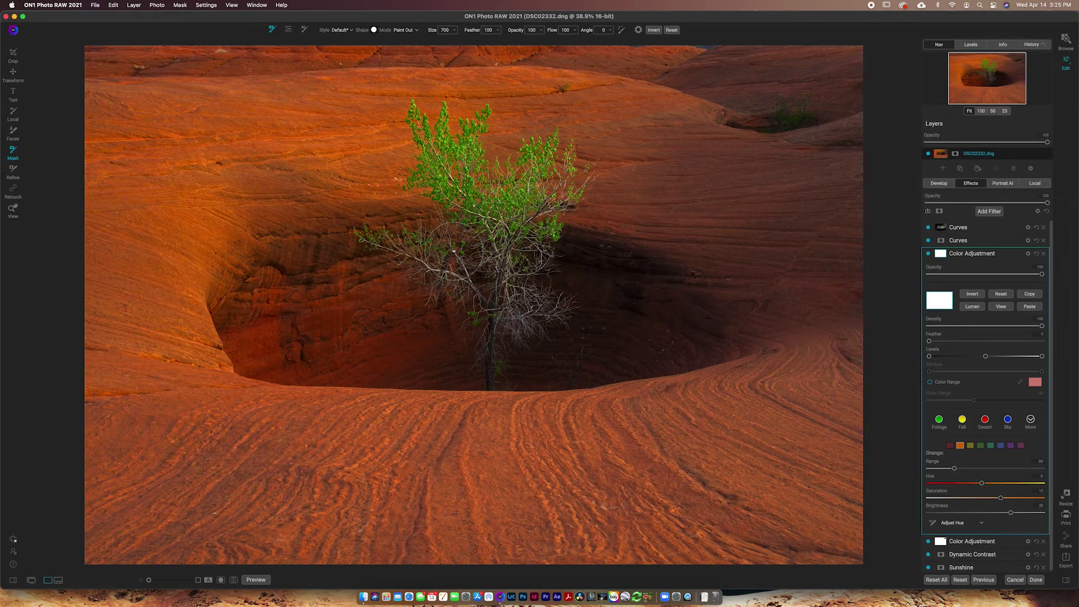
Set the masking brush to opacity 31 and size 2100, and paint the orange adjustment partly out of the upper-left rock.
{"action": "left_click", "coordinate": [542, 31]}
{"action": "left_click", "coordinate": [510, 38]}
{"action": "left_click", "coordinate": [542, 30]}
{"action": "key", "text": "bracketright"}
{"action": "key", "text": "bracketright"}
{"action": "key", "text": "bracketright"}
{"action": "key", "text": "bracketright"}
{"action": "key", "text": "bracketright"}
{"action": "key", "text": "bracketright"}
{"action": "key", "text": "bracketright"}
{"action": "key", "text": "bracketright"}
{"action": "key", "text": "bracketright"}
{"action": "key", "text": "bracketright"}
{"action": "key", "text": "bracketright"}
{"action": "key", "text": "bracketright"}
{"action": "key", "text": "bracketright"}
{"action": "key", "text": "bracketright"}
{"action": "mouse_move", "coordinate": [107, 278]}
{"action": "left_mouse_down"}
{"action": "mouse_move", "coordinate": [167, 260]}
{"action": "mouse_move", "coordinate": [196, 290]}
{"action": "left_mouse_up"}
{"action": "mouse_move", "coordinate": [222, 164]}
{"action": "left_mouse_down"}
{"action": "mouse_move", "coordinate": [394, 140]}
{"action": "mouse_move", "coordinate": [509, 146]}
{"action": "left_mouse_up"}
Reduce the green and yellow Saturation slightly in the foliage's Color Adjustment filter.
{"action": "left_click", "coordinate": [969, 256]}
{"action": "left_click", "coordinate": [965, 268]}
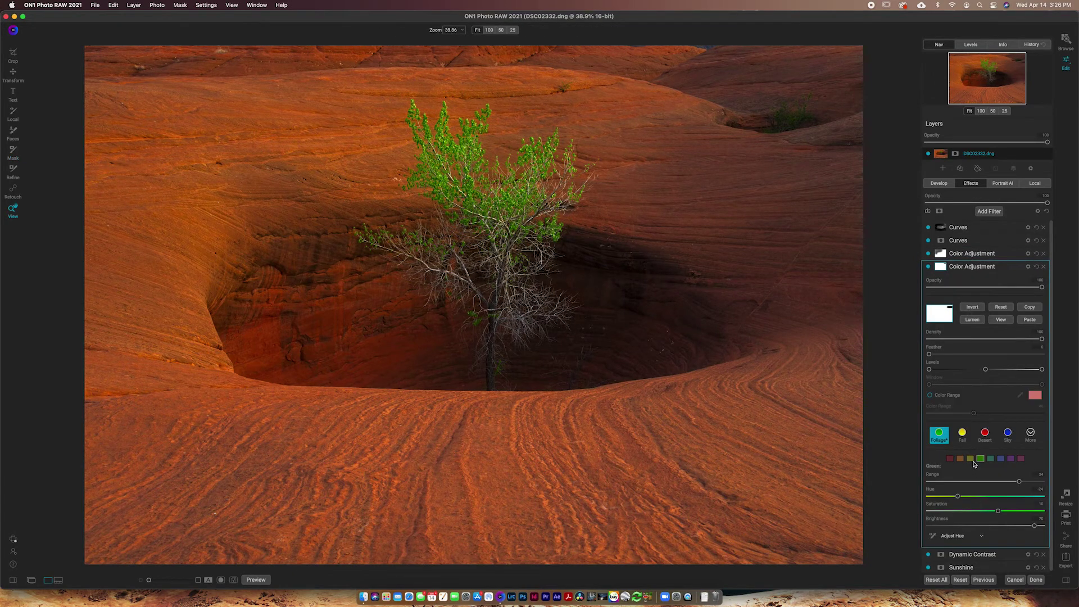
{"action": "left_click_drag", "start_coordinate": [999, 514], "coordinate": [989, 516]}
{"action": "left_click_drag", "start_coordinate": [941, 514], "coordinate": [968, 516]}
{"action": "left_click", "coordinate": [972, 459]}
{"action": "left_click_drag", "start_coordinate": [988, 513], "coordinate": [982, 516]}
{"action": "left_click", "coordinate": [981, 459]}
Fine-tune the leaves' saturation directly on the tree with the targeted Adjust Saturation tool, and compare with and without the foliage filter.
{"action": "left_click", "coordinate": [955, 537]}
{"action": "left_click", "coordinate": [955, 551]}
{"action": "mouse_move", "coordinate": [457, 194]}
{"action": "left_mouse_down"}
{"action": "mouse_move", "coordinate": [351, 203]}
{"action": "mouse_move", "coordinate": [389, 197]}
{"action": "left_mouse_up"}
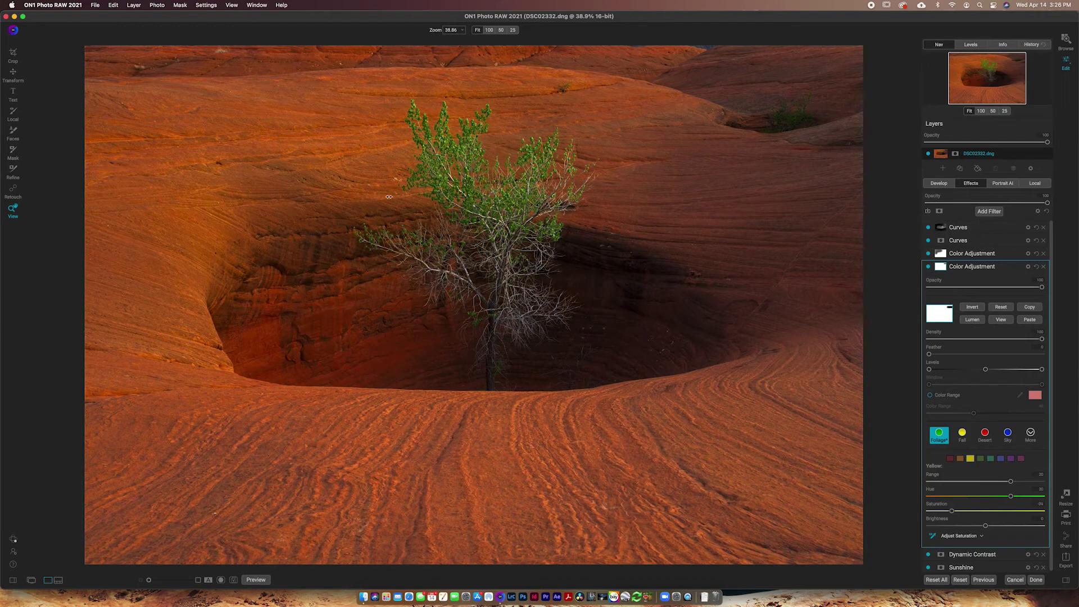
{"action": "left_click_drag", "start_coordinate": [456, 193], "coordinate": [529, 197]}
{"action": "left_click_drag", "start_coordinate": [515, 197], "coordinate": [513, 197]}
{"action": "left_click", "coordinate": [928, 267]}
{"action": "left_click", "coordinate": [928, 267]}
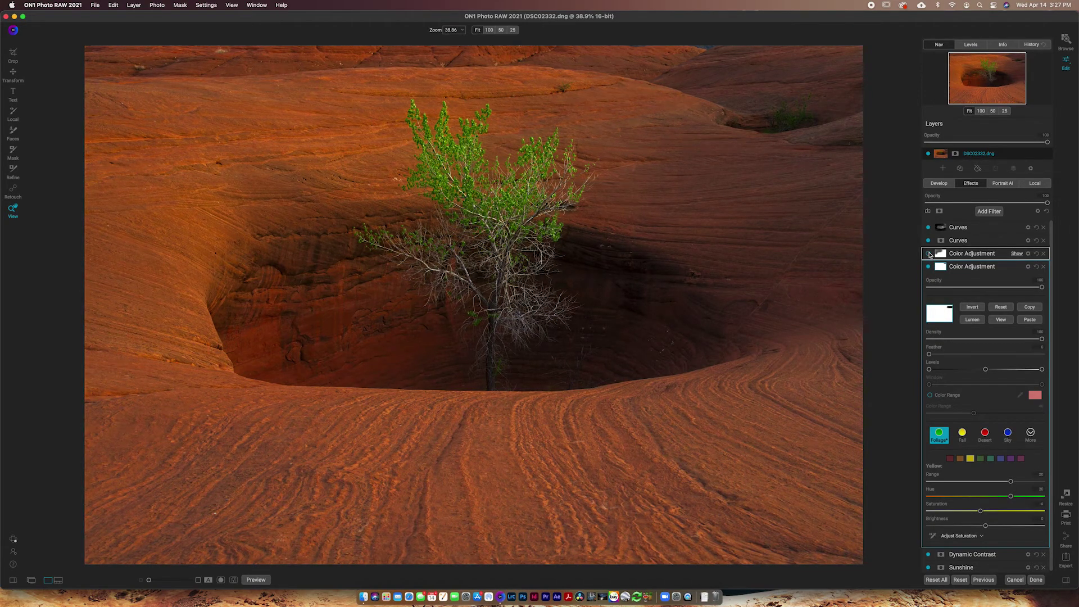
Compare the rock's Color Adjustment filter on and off, and brush more of its effect out of the rock.
{"action": "left_click", "coordinate": [929, 254]}
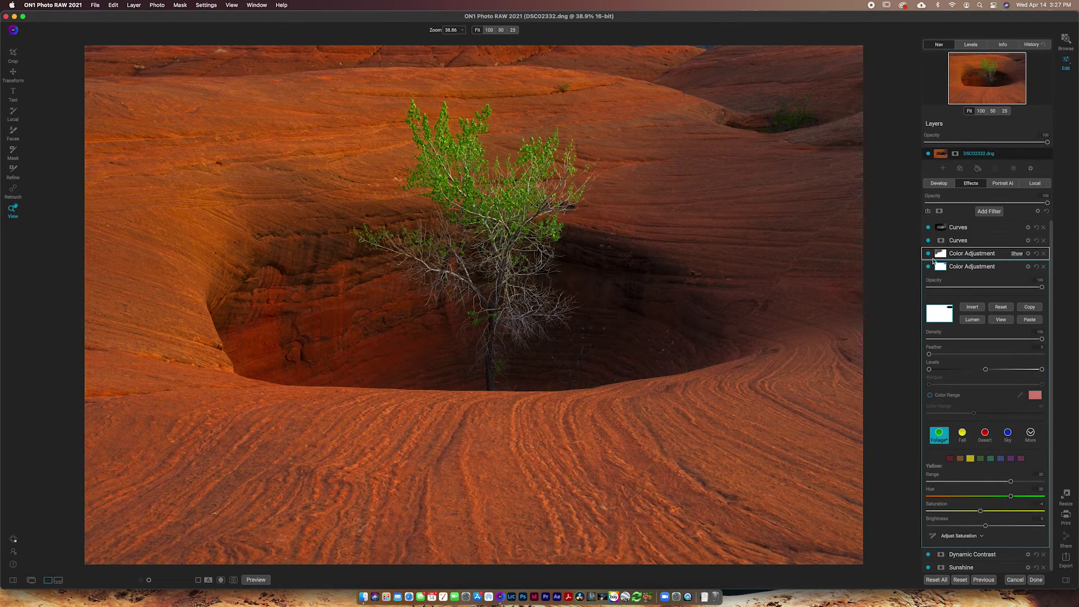
{"action": "left_click", "coordinate": [934, 260]}
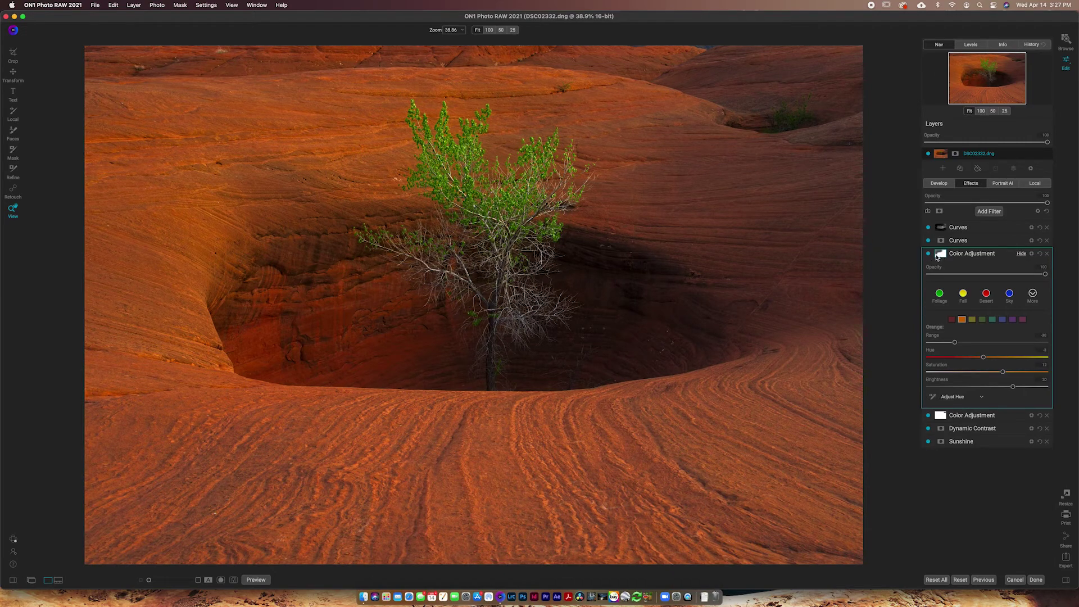
{"action": "key", "text": "b"}
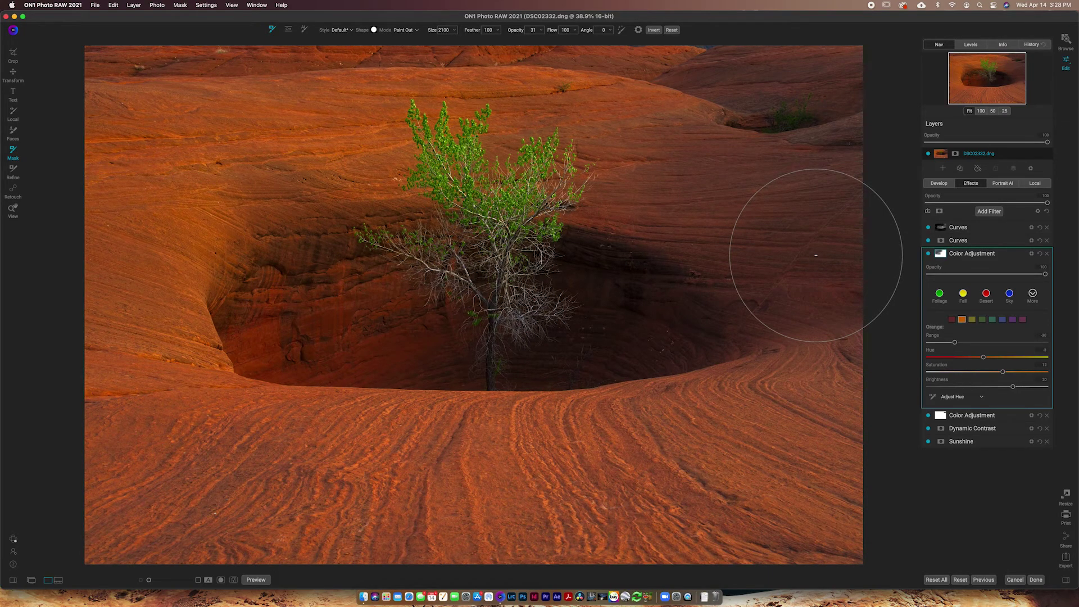
Add a Vignette filter and apply its Subtle preset.
{"action": "left_click", "coordinate": [984, 216]}
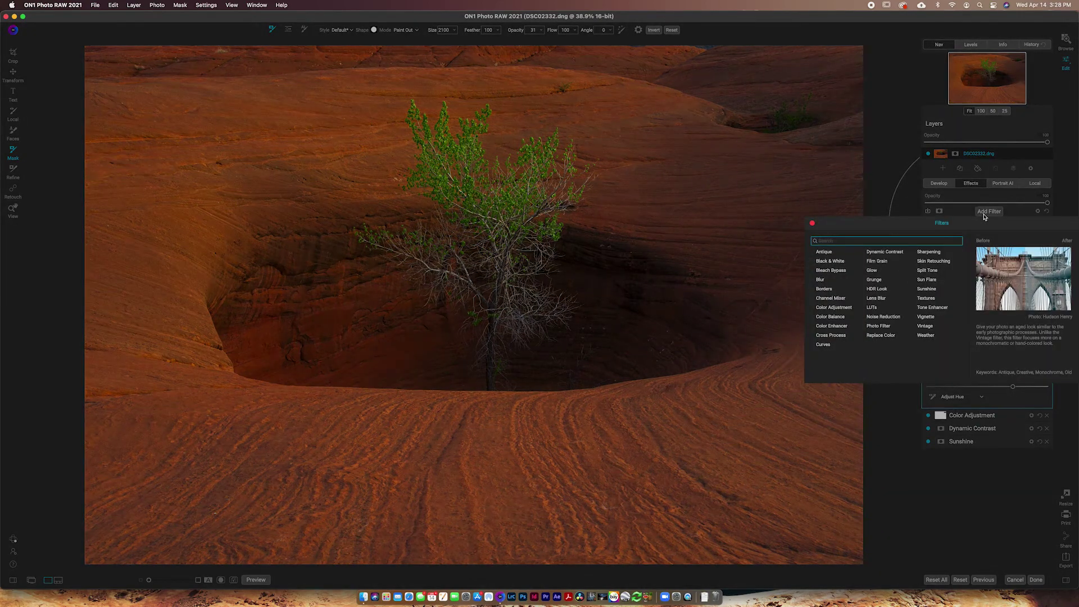
{"action": "left_click", "coordinate": [922, 317]}
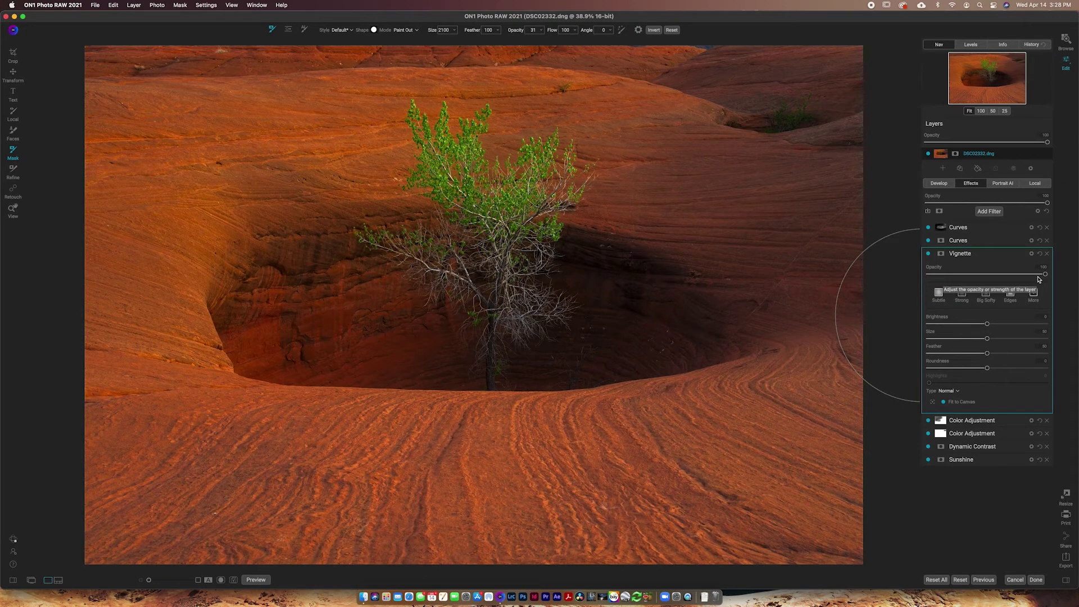
{"action": "left_click", "coordinate": [937, 294]}
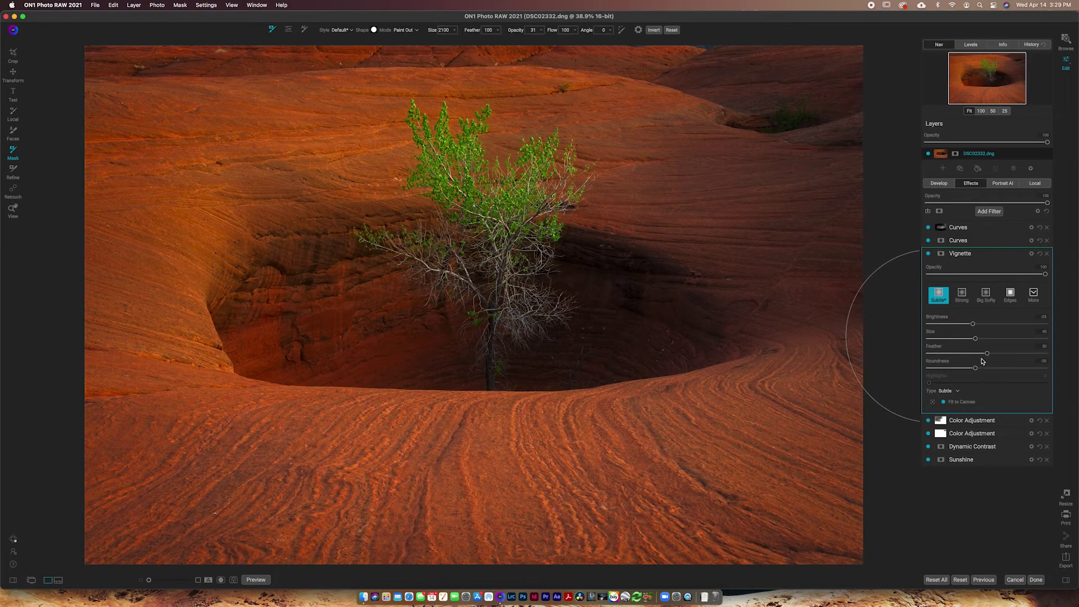
Increase the vignette's Size, Feather and Roundness, lower its Brightness, and compare the photo with and without it.
{"action": "mouse_move", "coordinate": [1016, 354]}
{"action": "left_mouse_down"}
{"action": "mouse_move", "coordinate": [1026, 355]}
{"action": "mouse_move", "coordinate": [1002, 369]}
{"action": "left_mouse_up"}
{"action": "left_click_drag", "start_coordinate": [973, 324], "coordinate": [948, 326]}
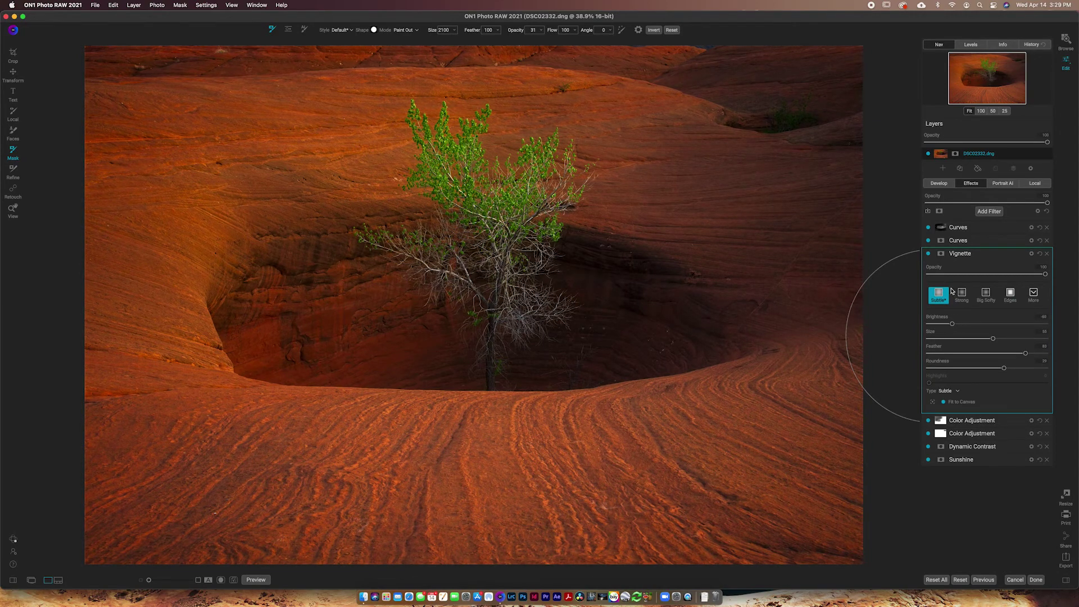
{"action": "left_click", "coordinate": [929, 254]}
{"action": "left_click", "coordinate": [929, 254]}
{"action": "left_click", "coordinate": [929, 254]}
{"action": "left_click", "coordinate": [929, 254]}
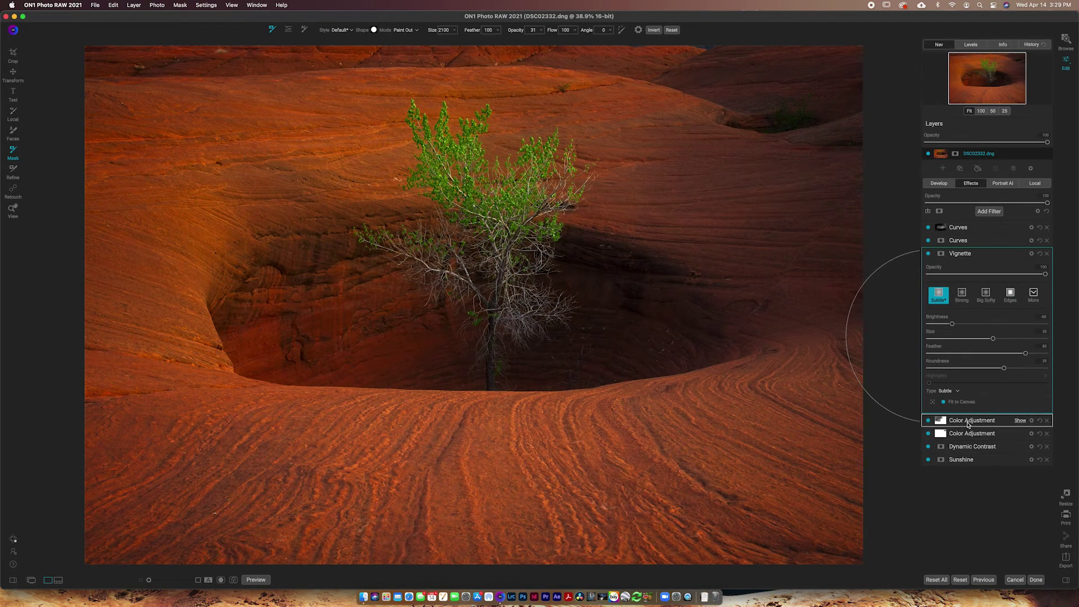
Add a Color Enhancer filter, reduce its Saturation and Vibrance slightly, compare the result, and lower its opacity to about 75.
{"action": "left_click", "coordinate": [988, 211]}
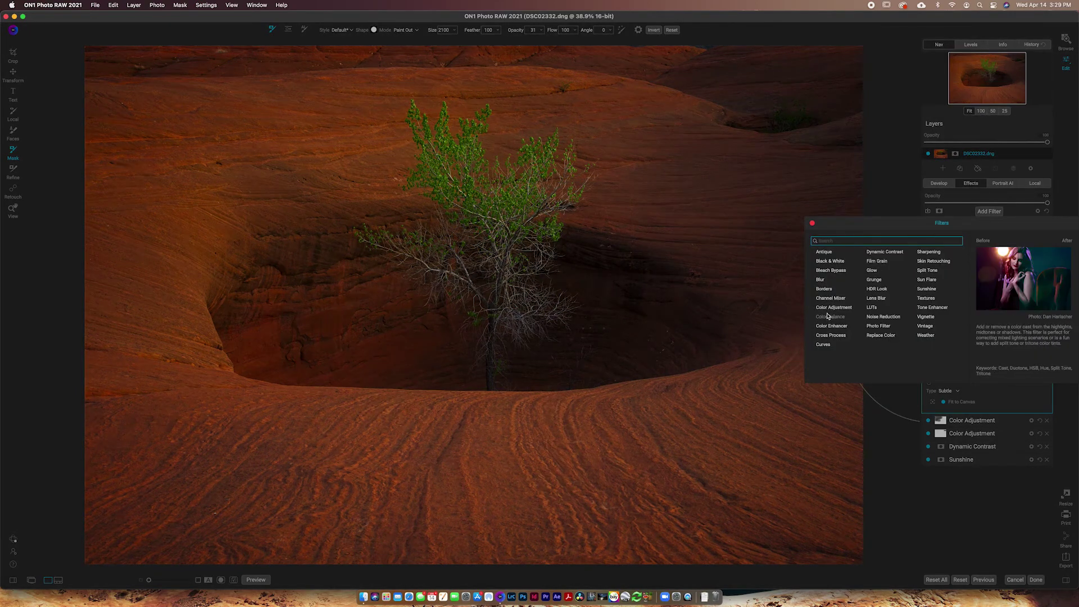
{"action": "left_click", "coordinate": [985, 212]}
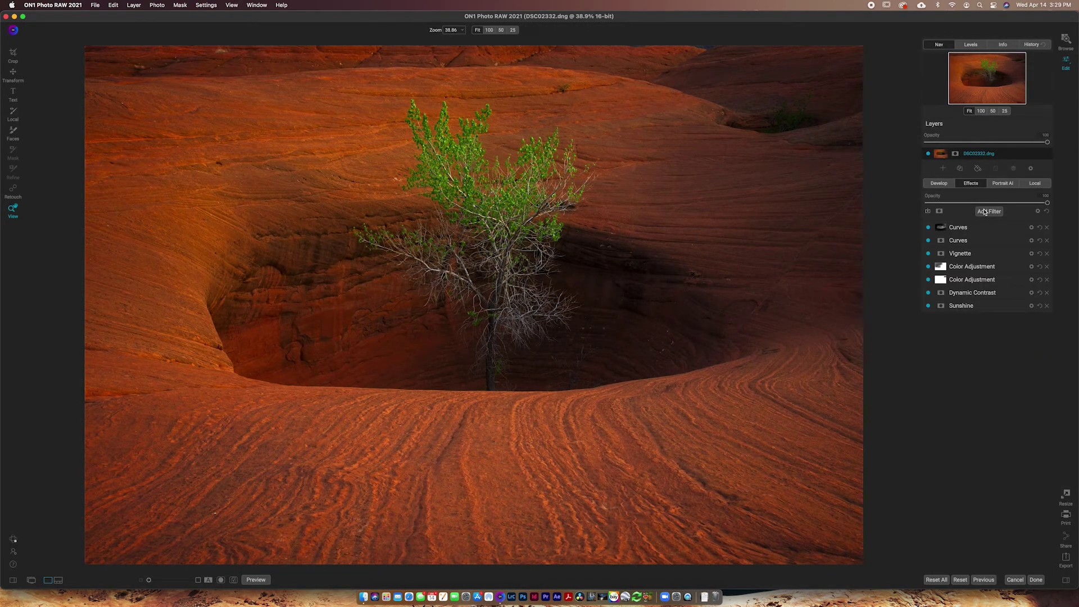
{"action": "left_click", "coordinate": [985, 212]}
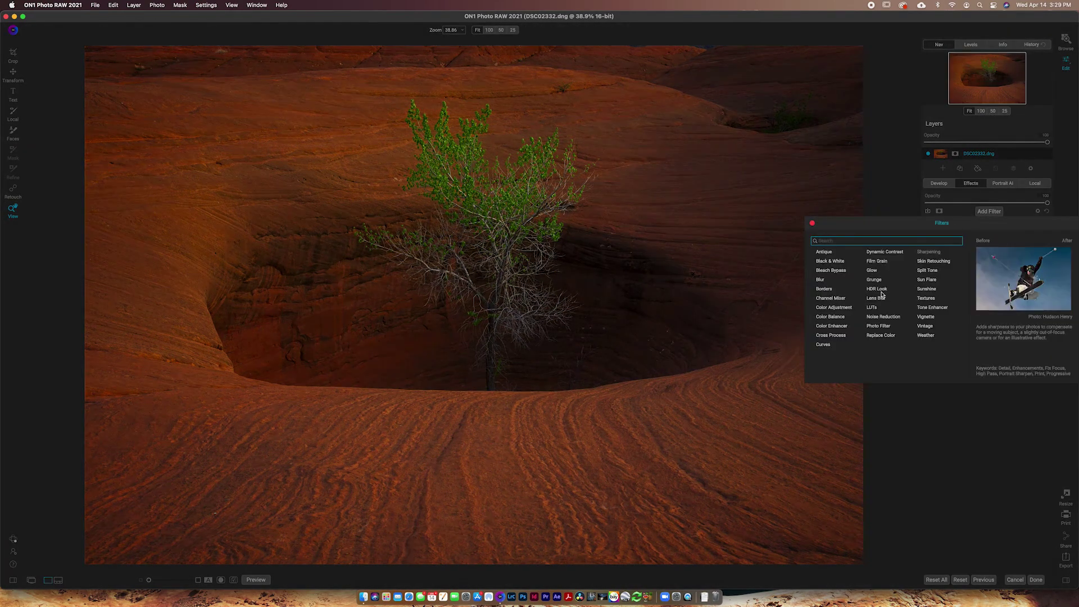
{"action": "left_click", "coordinate": [832, 326]}
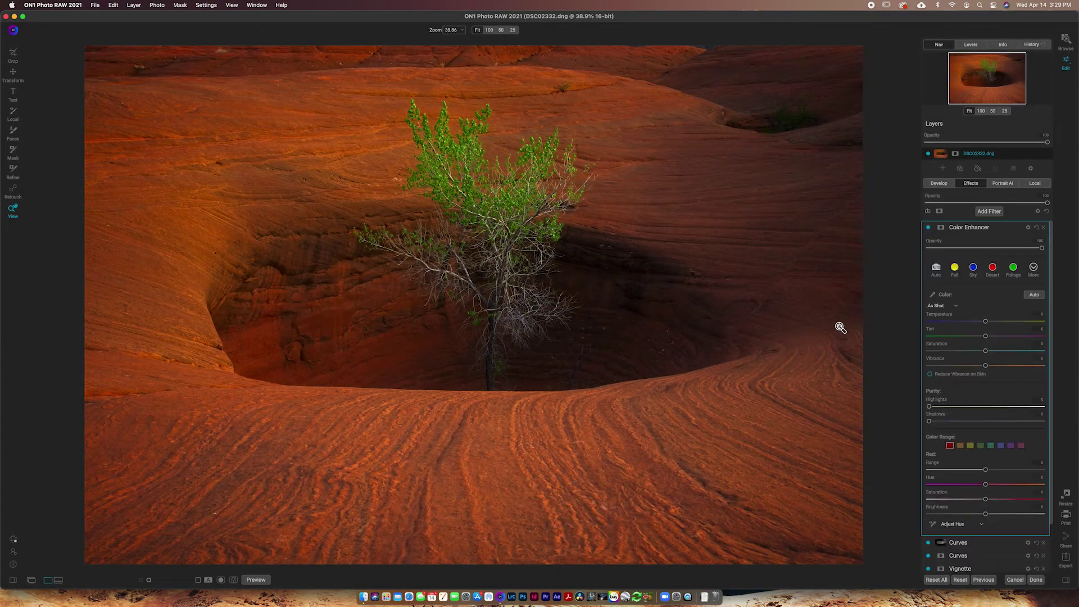
{"action": "mouse_move", "coordinate": [979, 365]}
{"action": "left_mouse_down"}
{"action": "mouse_move", "coordinate": [961, 366]}
{"action": "mouse_move", "coordinate": [979, 352]}
{"action": "left_mouse_up"}
{"action": "left_click", "coordinate": [929, 227]}
{"action": "left_click", "coordinate": [929, 227]}
{"action": "left_click", "coordinate": [1015, 249]}
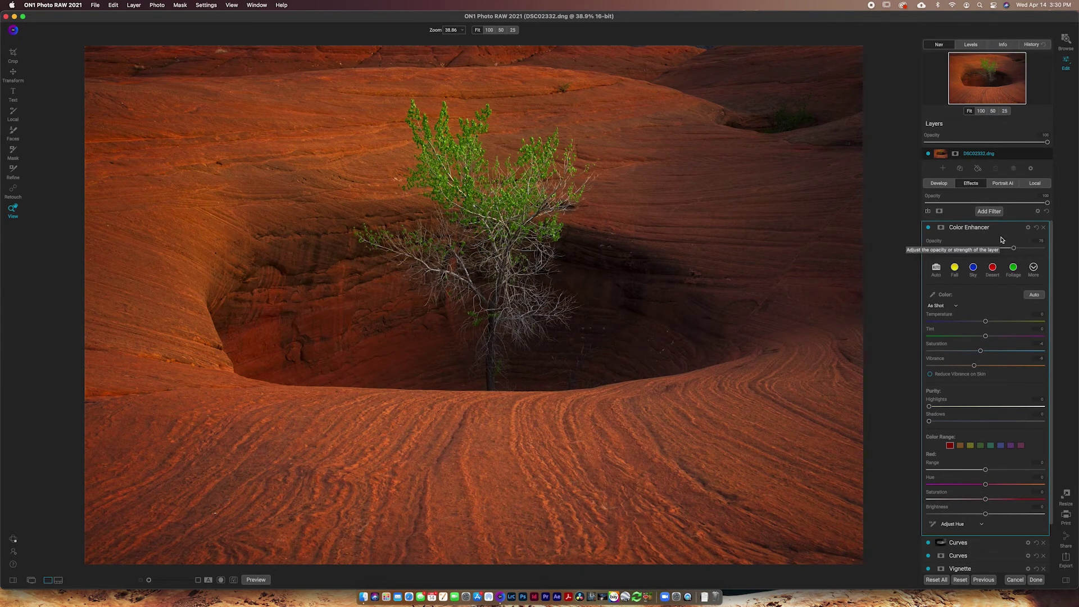
Switch to Local adjustments and set the new adjustment's Exposure to 1.
{"action": "left_click", "coordinate": [1034, 186]}
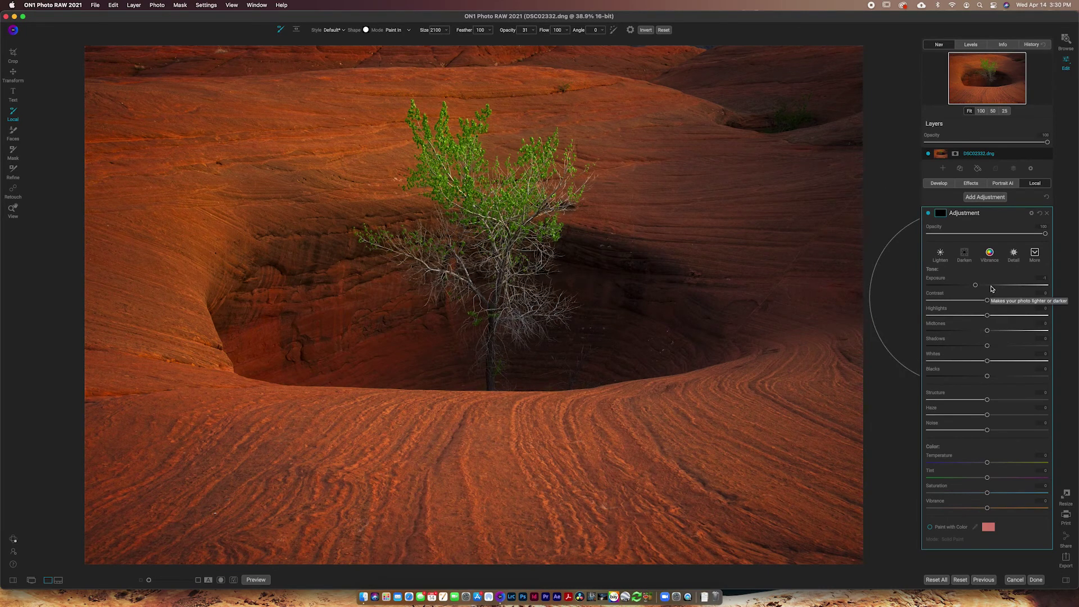
{"action": "left_click", "coordinate": [1043, 278]}
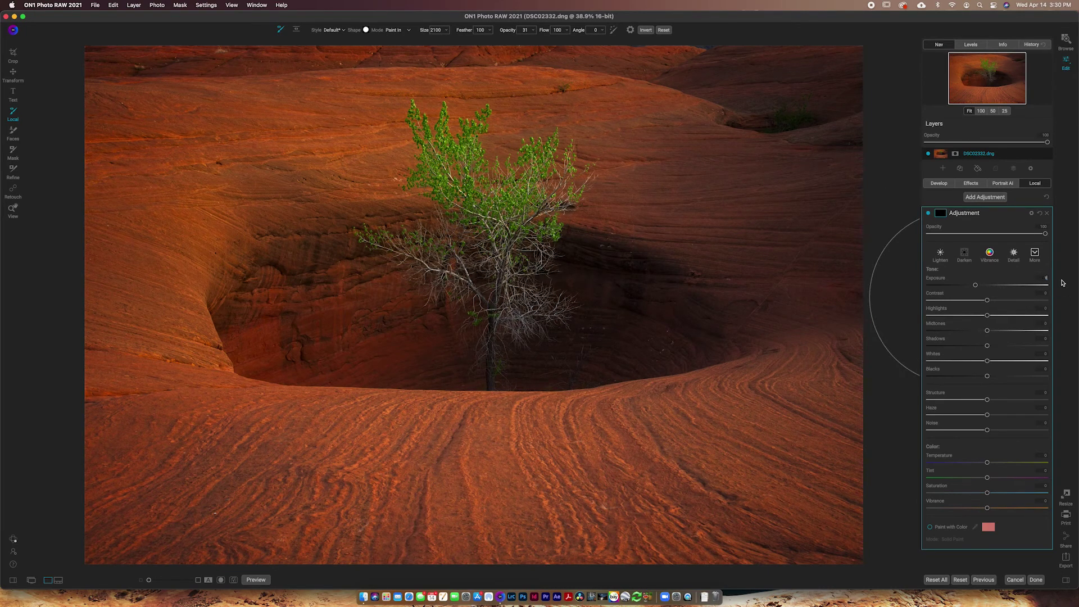
{"action": "type", "text": "1"}
{"action": "key", "text": "Return"}
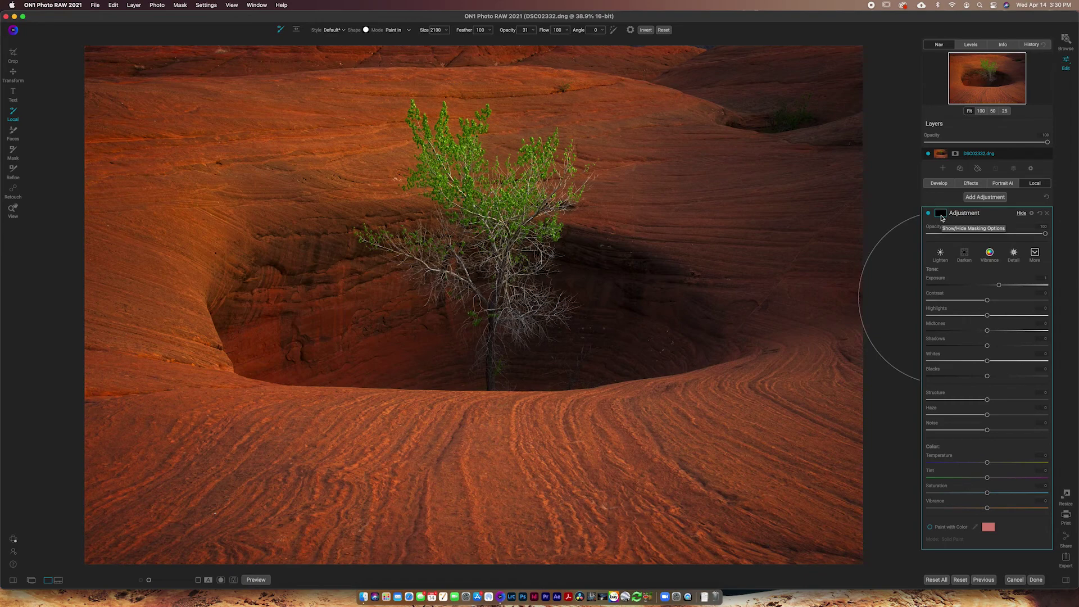
Mask the exposure adjustment with an oval Masking Bug and centre it over the hole at the tree's trunk.
{"action": "key", "text": "b"}
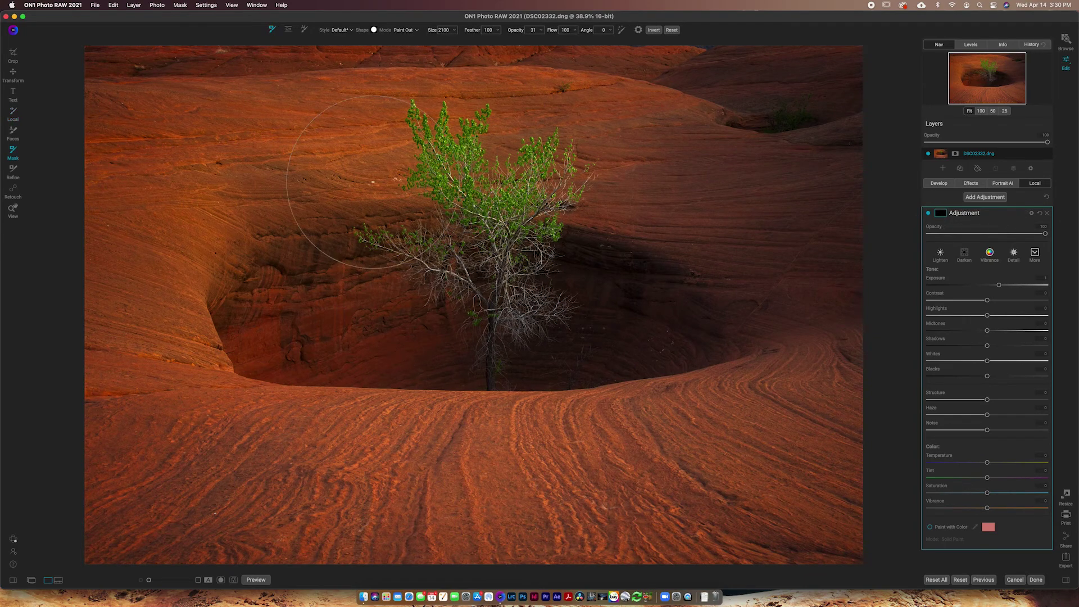
{"action": "left_click", "coordinate": [288, 30]}
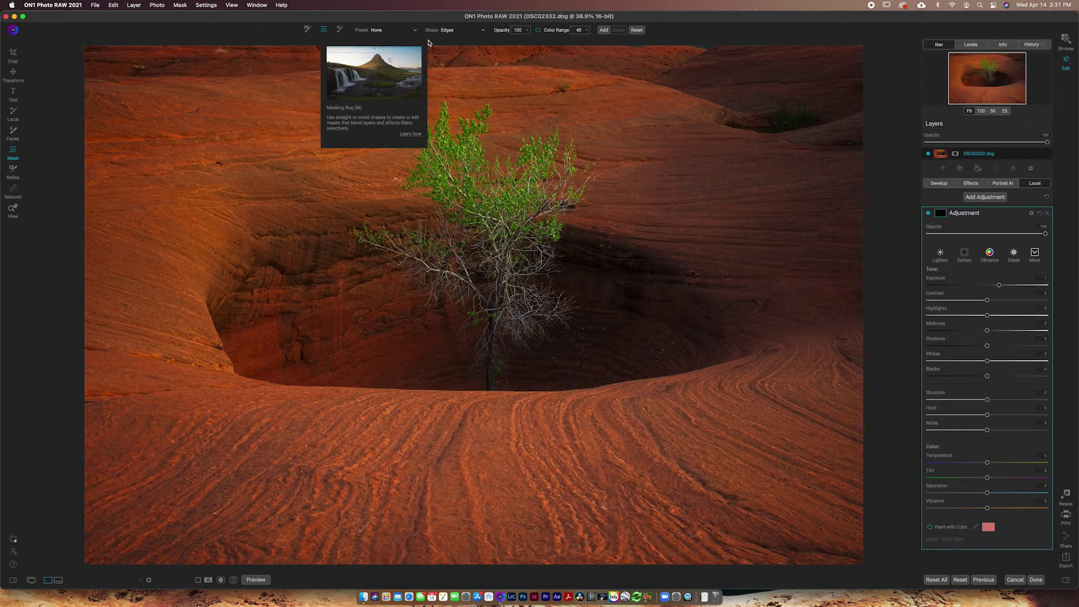
{"action": "left_click", "coordinate": [457, 35]}
{"action": "left_click", "coordinate": [458, 44]}
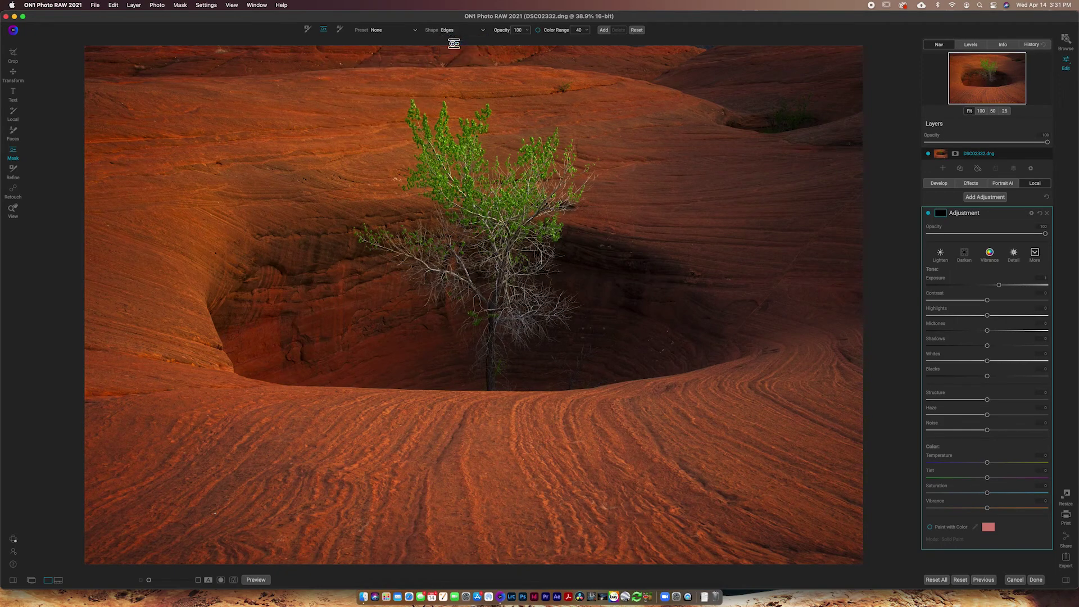
{"action": "left_click", "coordinate": [506, 289]}
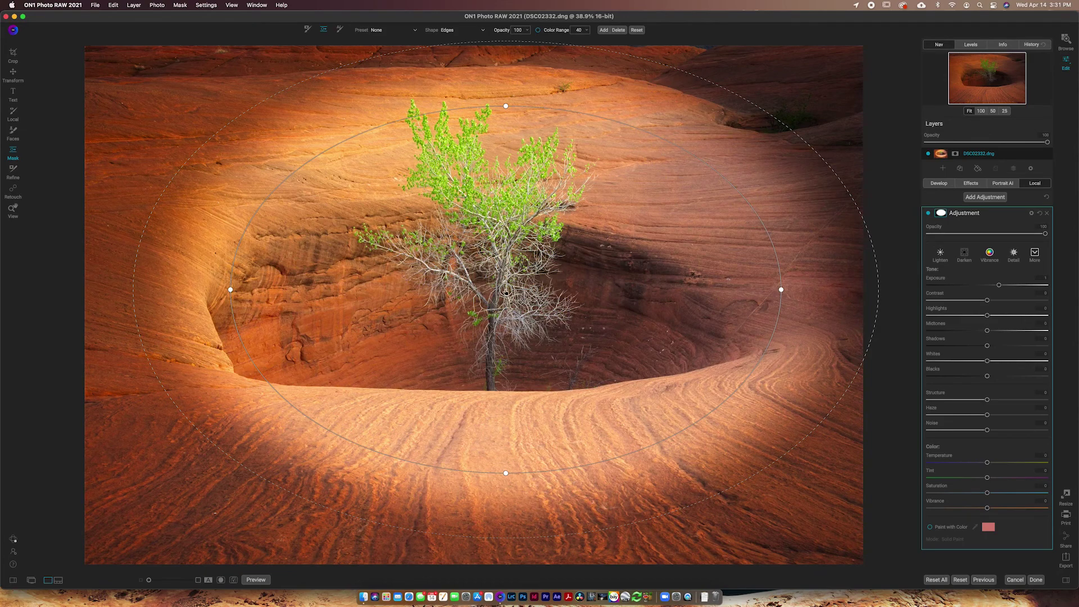
{"action": "left_click_drag", "start_coordinate": [490, 298], "coordinate": [483, 304]}
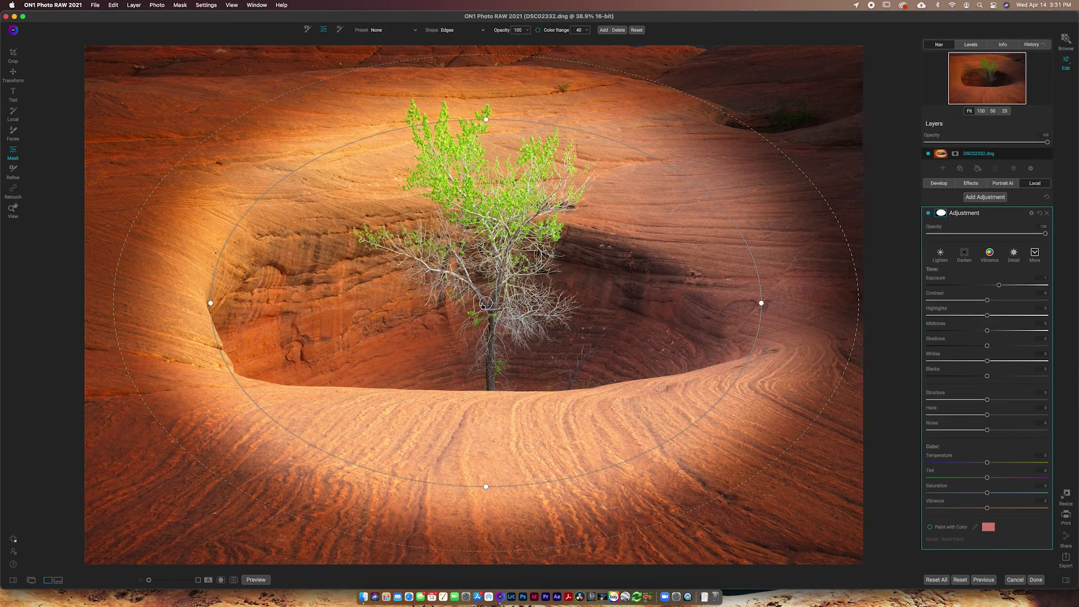
{"action": "left_click_drag", "start_coordinate": [481, 303], "coordinate": [481, 303]}
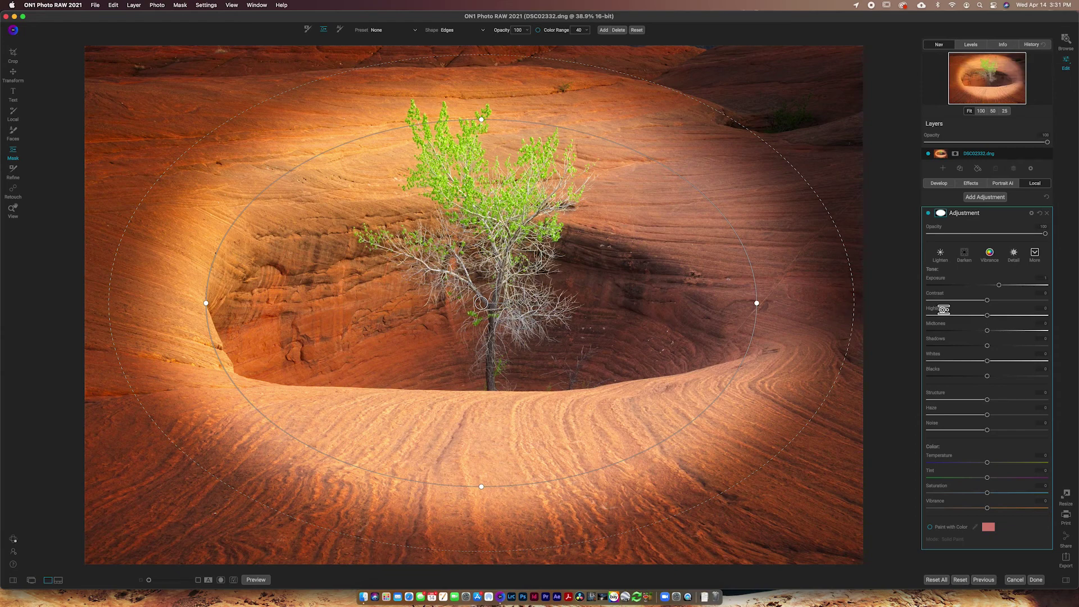
Lower the adjustment's Exposure, shrink the oval mask to fit inside the hole, and widen its feather well beyond the rim.
{"action": "left_click_drag", "start_coordinate": [999, 285], "coordinate": [992, 287]}
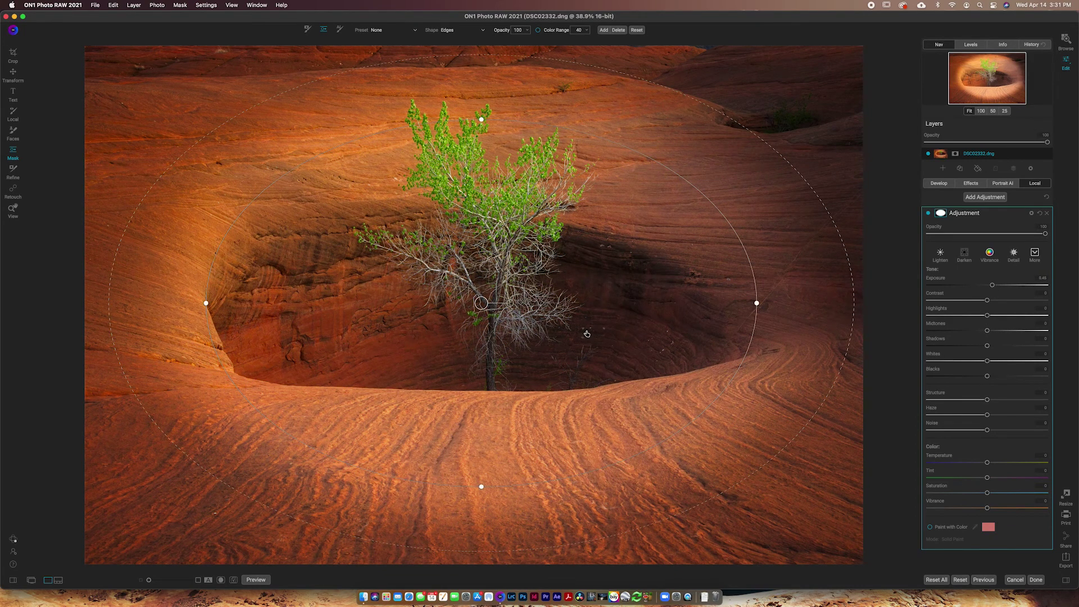
{"action": "left_click_drag", "start_coordinate": [757, 304], "coordinate": [697, 304]}
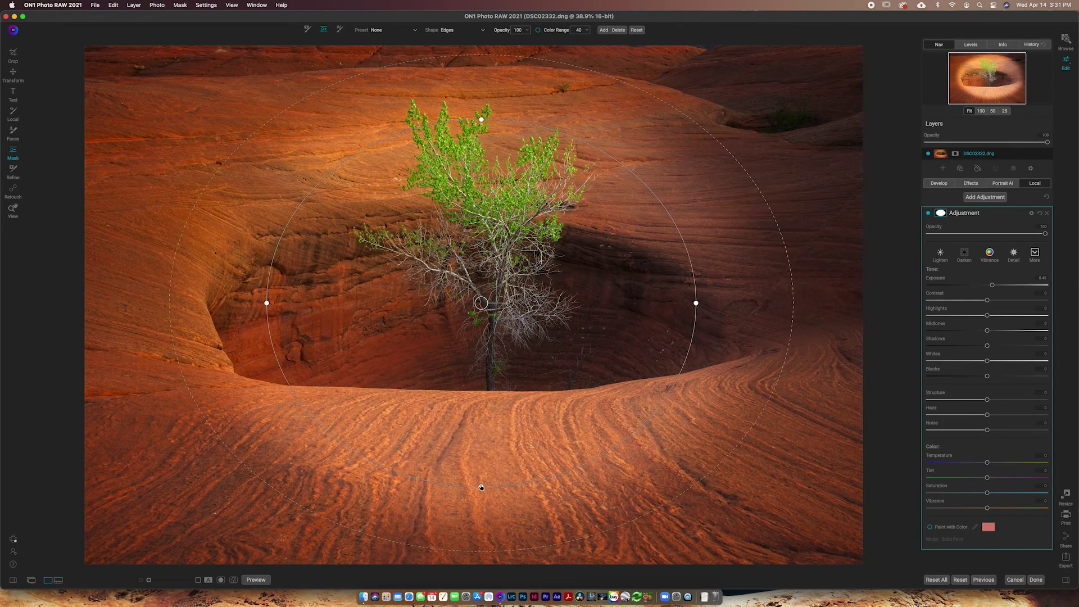
{"action": "left_click_drag", "start_coordinate": [481, 487], "coordinate": [481, 428]}
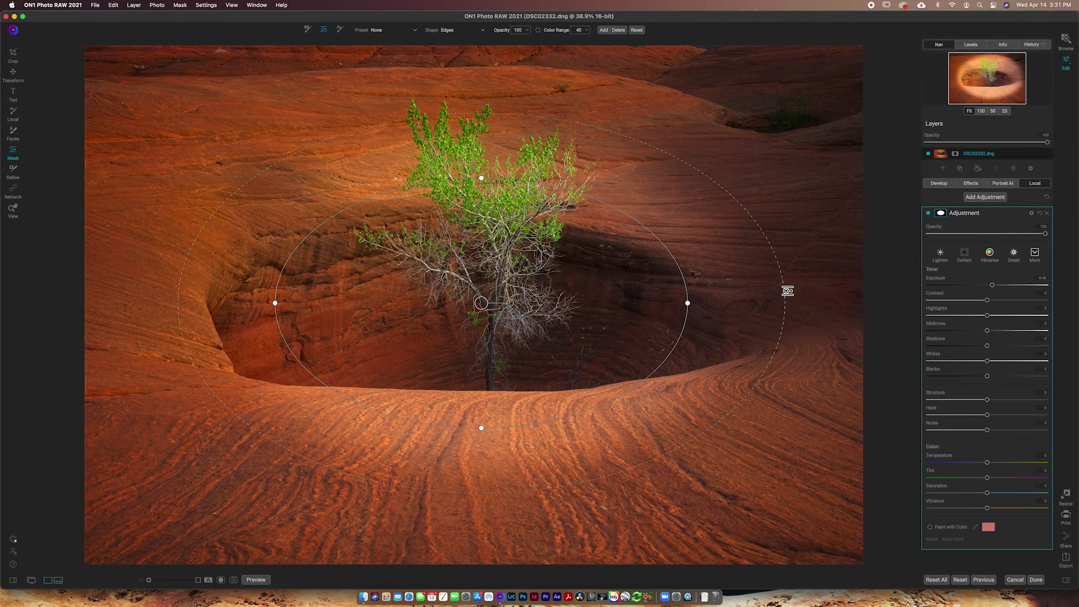
{"action": "left_click_drag", "start_coordinate": [785, 298], "coordinate": [933, 294]}
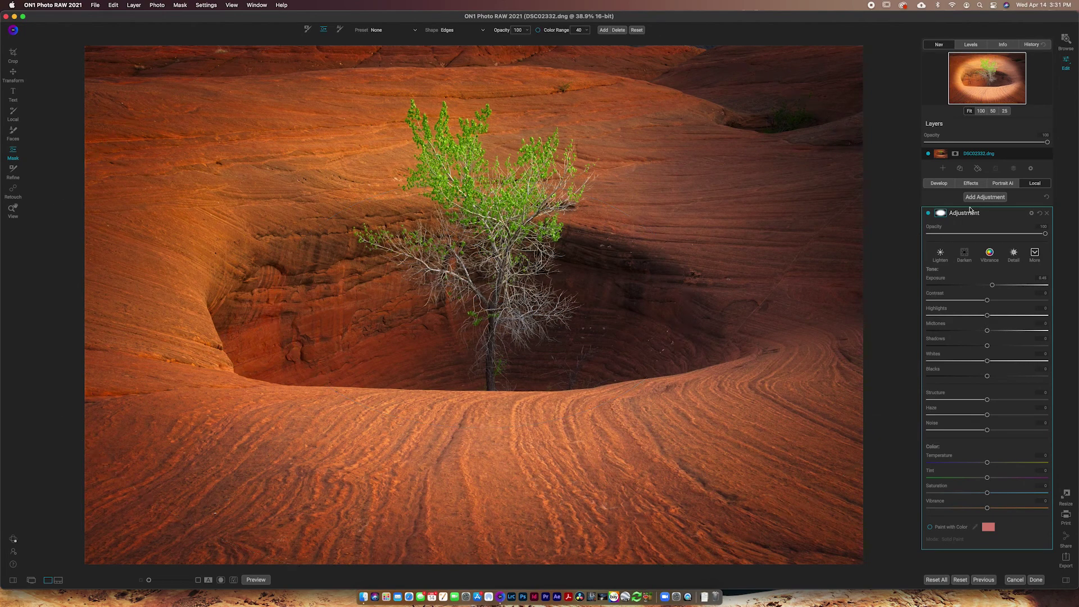
Reduce the masked adjustment's Exposure to about 0.2.
{"action": "left_click_drag", "start_coordinate": [993, 286], "coordinate": [988, 294]}
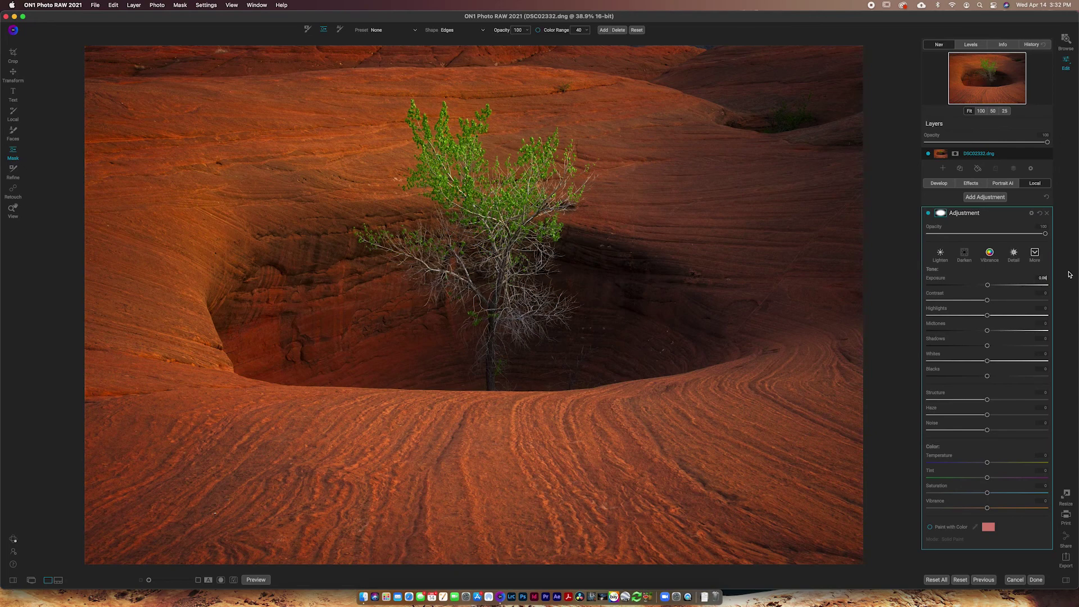
{"action": "key", "text": "Up"}
{"action": "key", "text": "Up"}
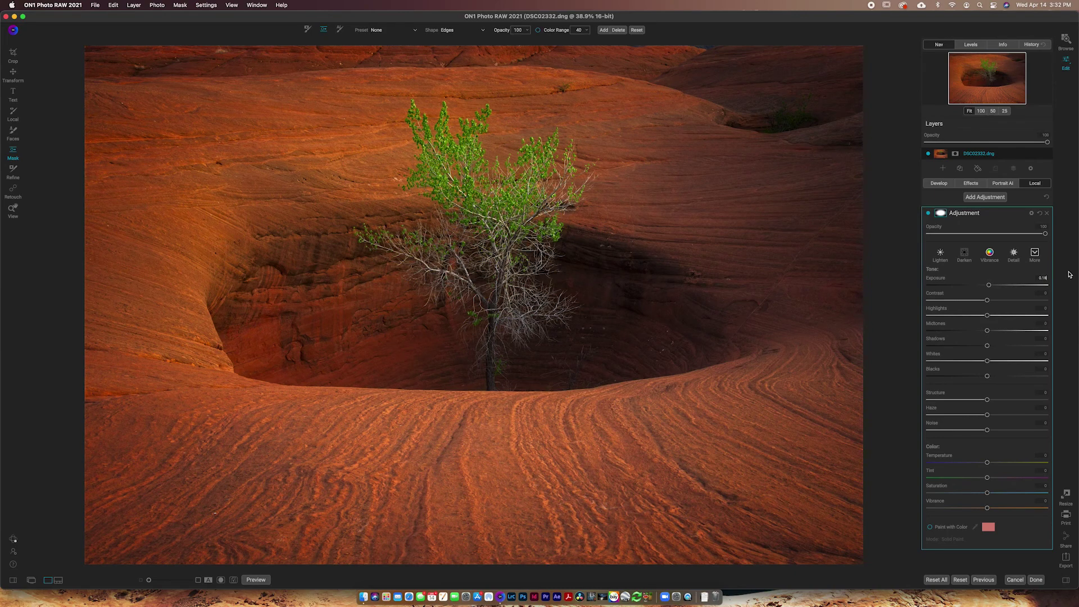
{"action": "key", "text": "Up"}
Compare the photo with and without the local adjustment, and review the stack of Effects filters.
{"action": "left_click", "coordinate": [928, 213]}
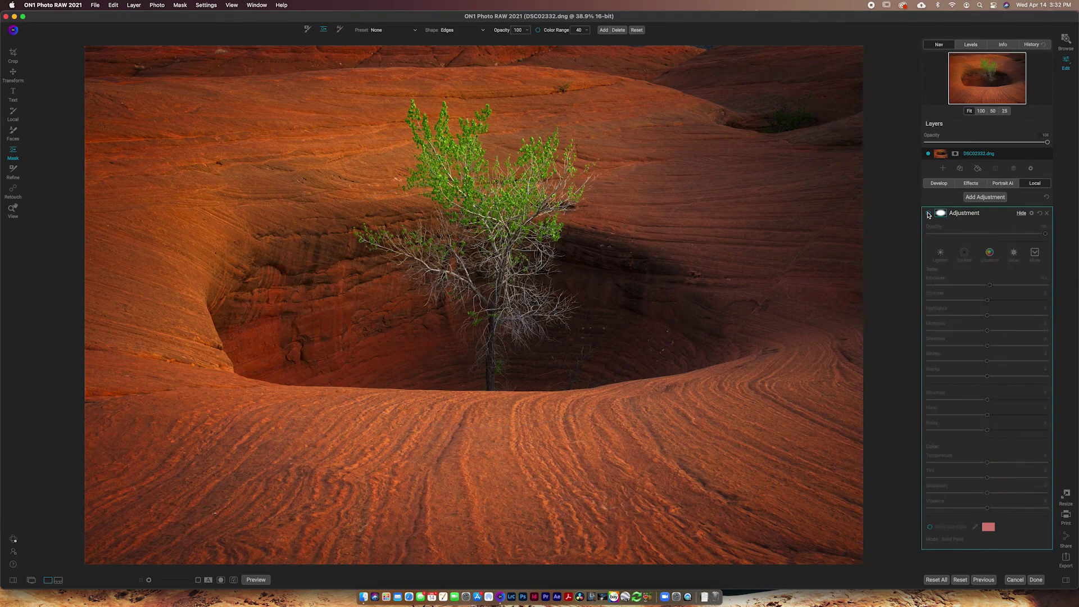
{"action": "left_click", "coordinate": [928, 213]}
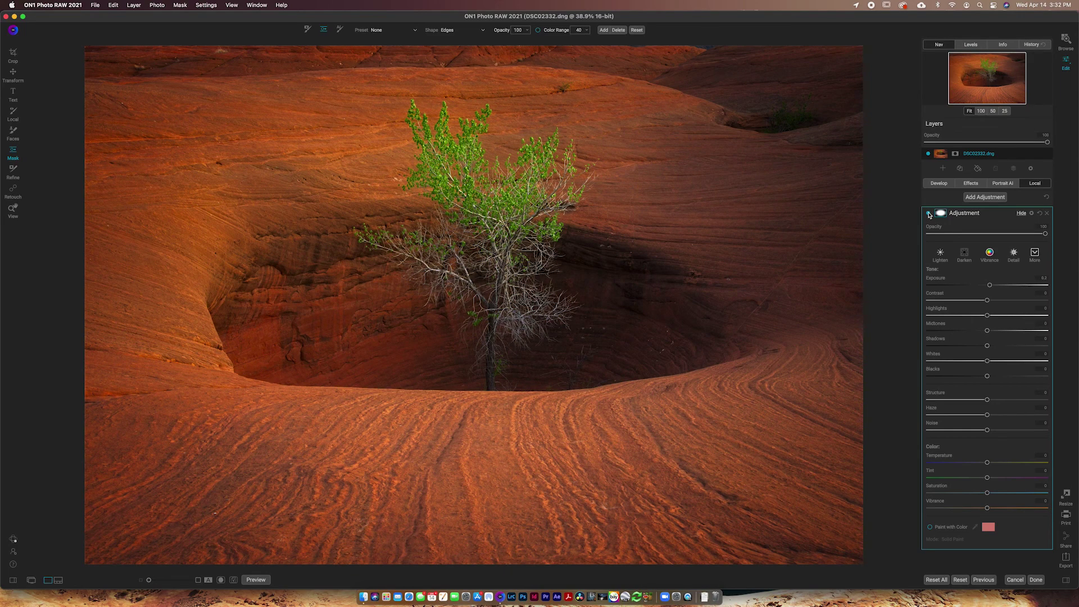
{"action": "left_click", "coordinate": [931, 184]}
{"action": "left_click", "coordinate": [971, 184]}
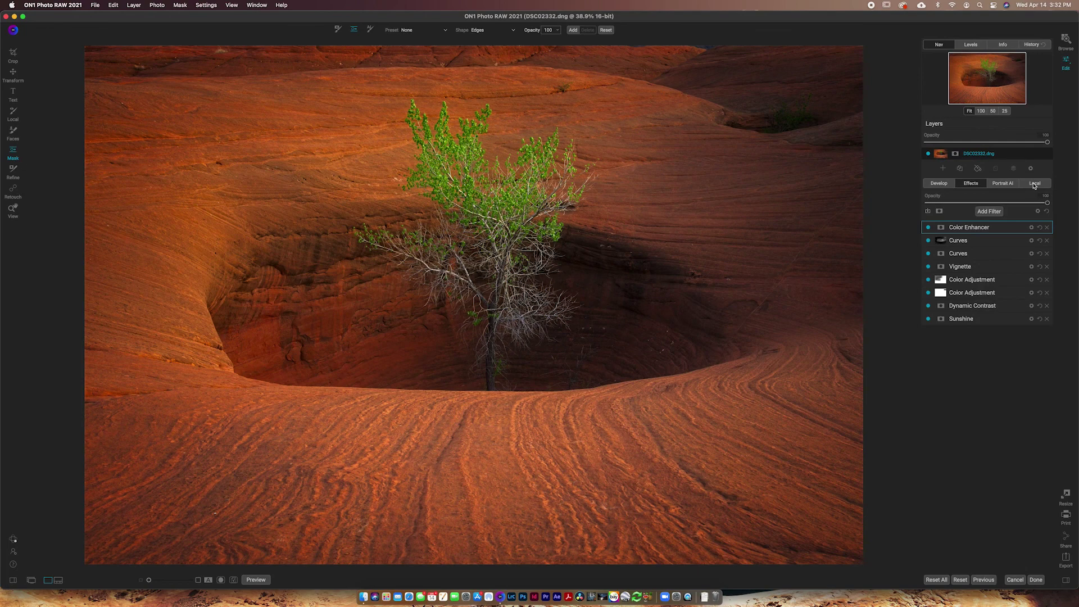